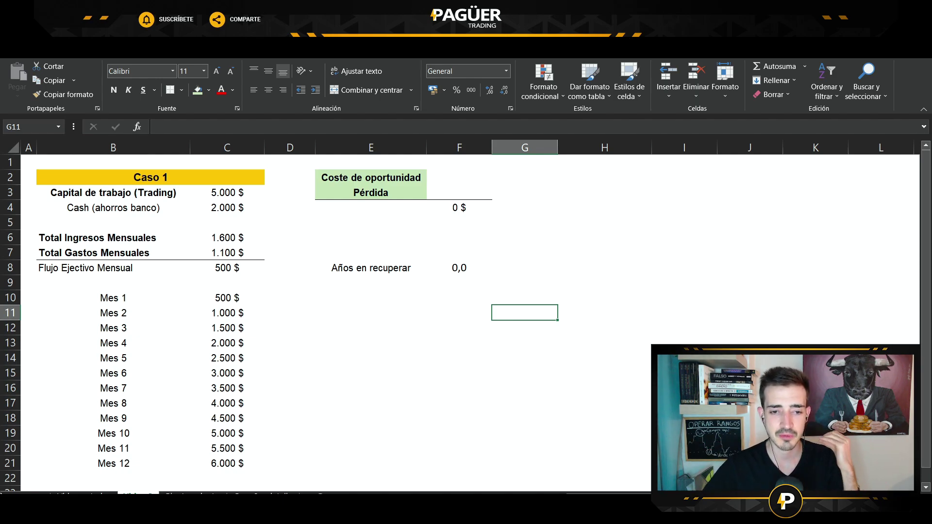
{"action": "left_click", "coordinate": [115, 144]}
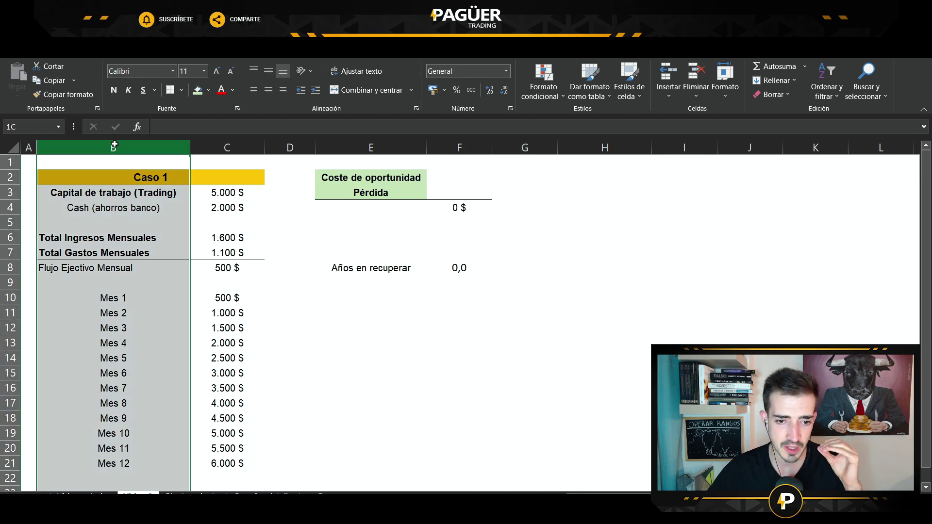
{"action": "left_click", "coordinate": [308, 252]}
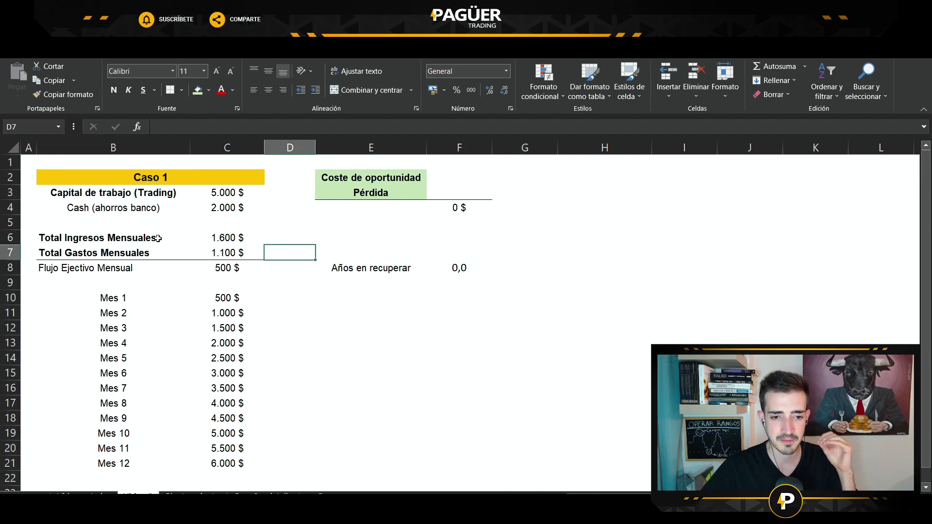
{"action": "left_click_drag", "start_coordinate": [158, 238], "coordinate": [213, 238]}
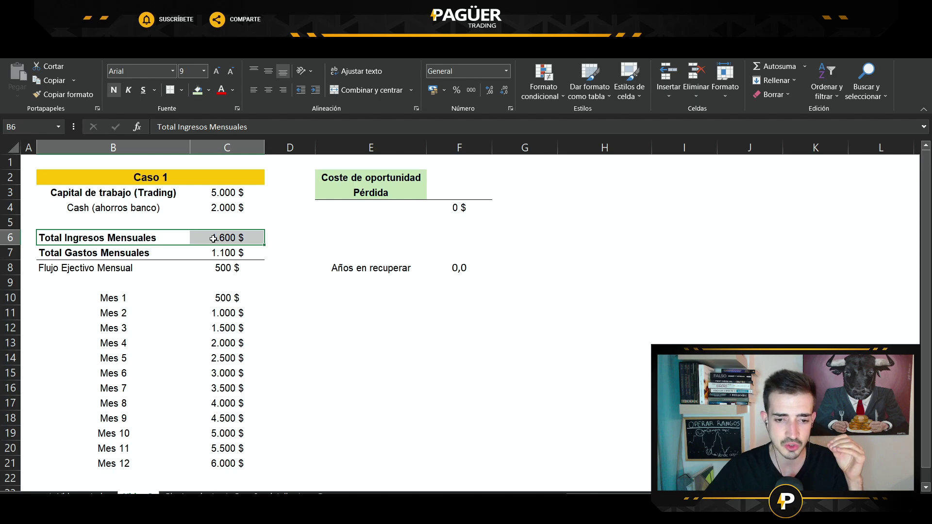
{"action": "left_click_drag", "start_coordinate": [100, 251], "coordinate": [216, 252]}
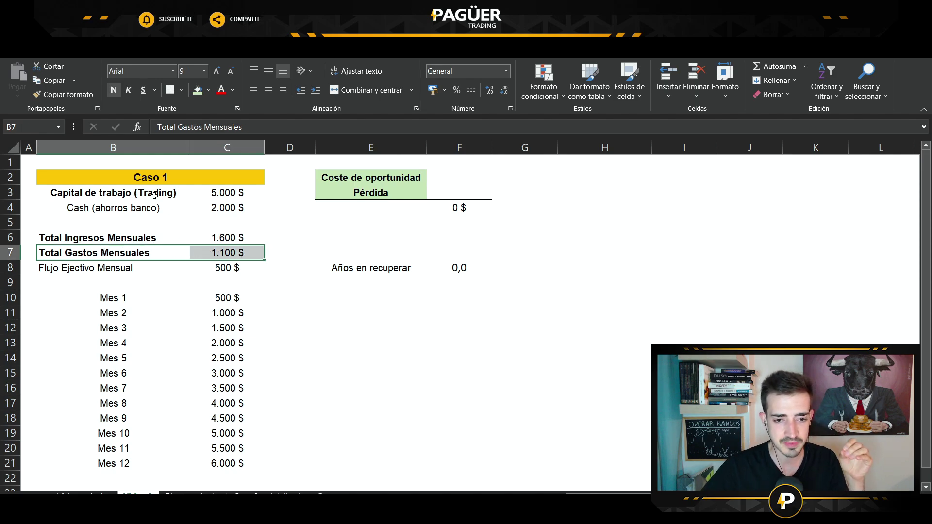
{"action": "left_click", "coordinate": [204, 192]}
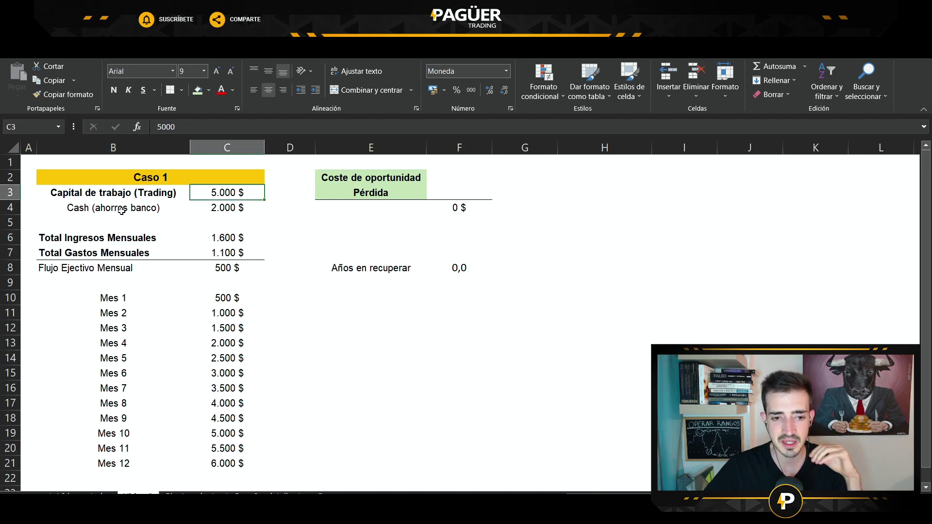
Step: Clear the Cash (ahorros banco) label and its amount from Caso 1
{"action": "left_click_drag", "start_coordinate": [122, 211], "coordinate": [217, 202]}
{"action": "key", "text": "Delete"}
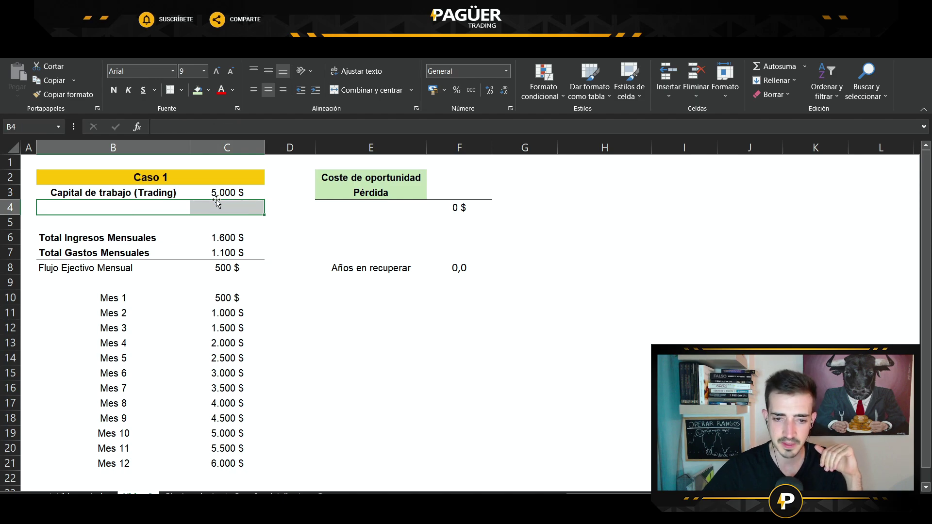
{"action": "left_click", "coordinate": [352, 309]}
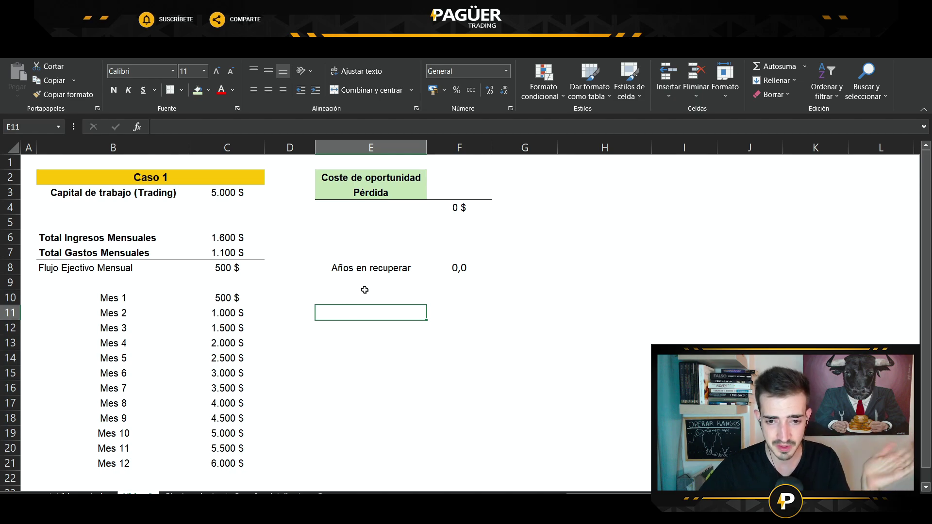
Step: Review the monthly cash flow, the Mes 1 to Mes 12 amounts, the handwritten income and expense sheet, and Caso 1's working capital
{"action": "left_click", "coordinate": [511, 325]}
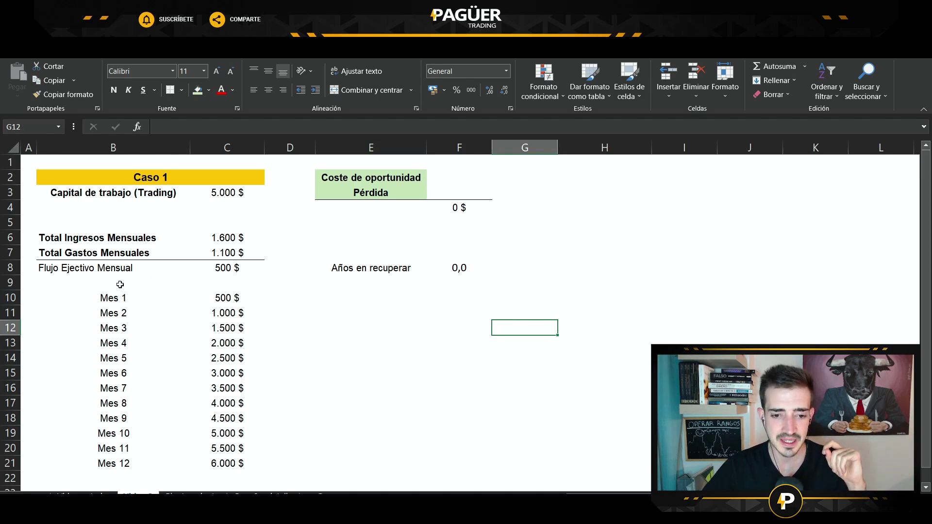
{"action": "left_click_drag", "start_coordinate": [111, 299], "coordinate": [175, 463]}
{"action": "left_click", "coordinate": [283, 354]}
{"action": "left_click", "coordinate": [262, 268]}
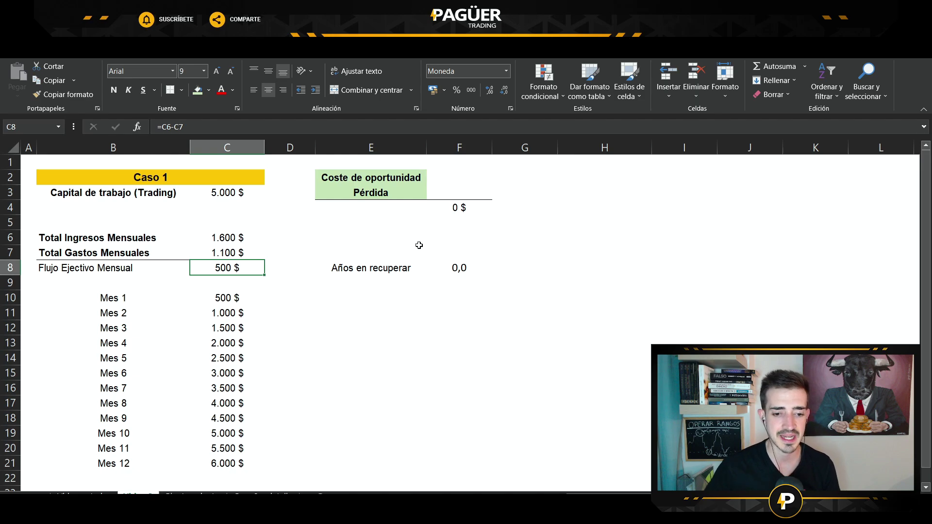
{"action": "left_click_drag", "start_coordinate": [222, 302], "coordinate": [220, 462]}
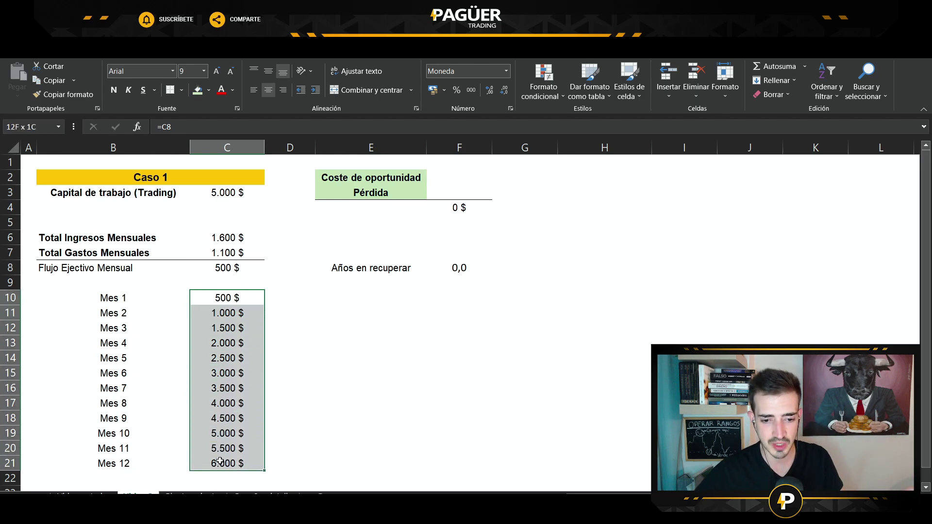
{"action": "left_click", "coordinate": [406, 376]}
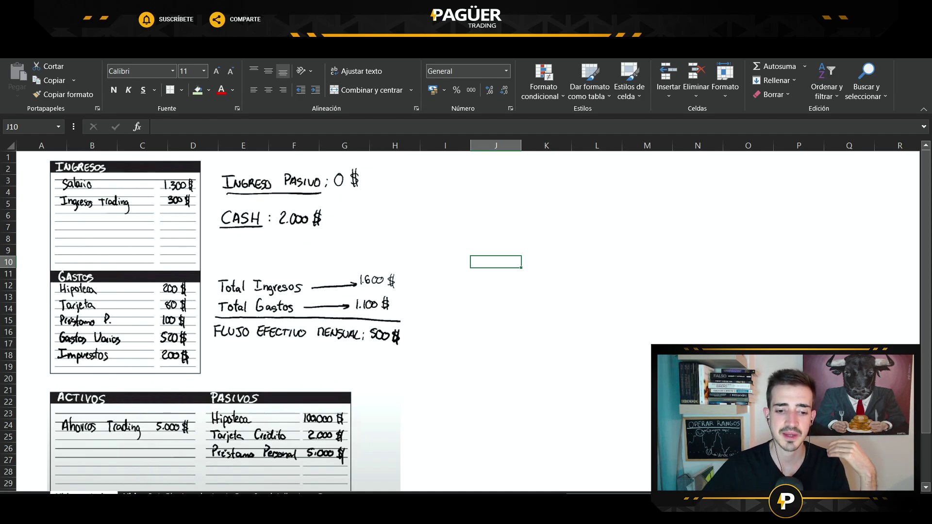
{"action": "left_click", "coordinate": [138, 492]}
{"action": "left_click", "coordinate": [234, 194]}
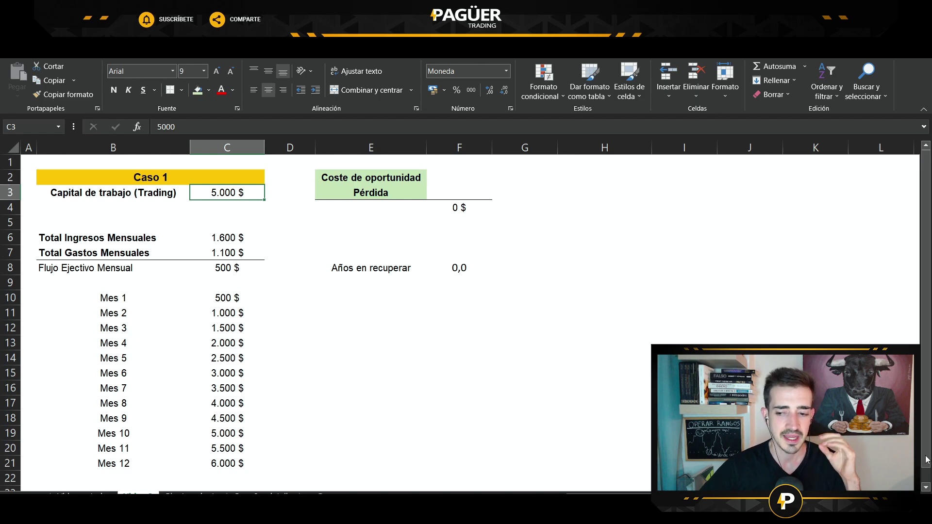
{"action": "left_click", "coordinate": [709, 342]}
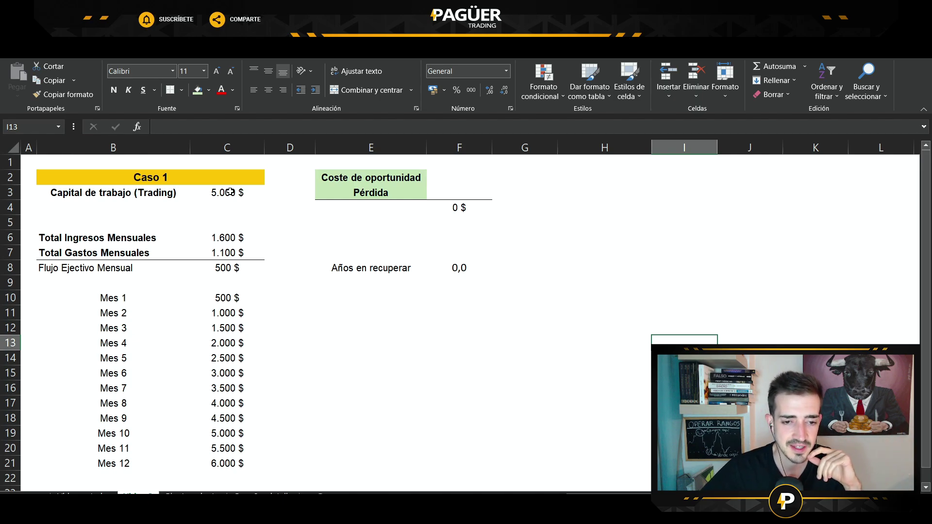
Step: Clear the Capital de trabajo (Trading) amount in Caso 1, keeping its label
{"action": "left_click", "coordinate": [231, 192]}
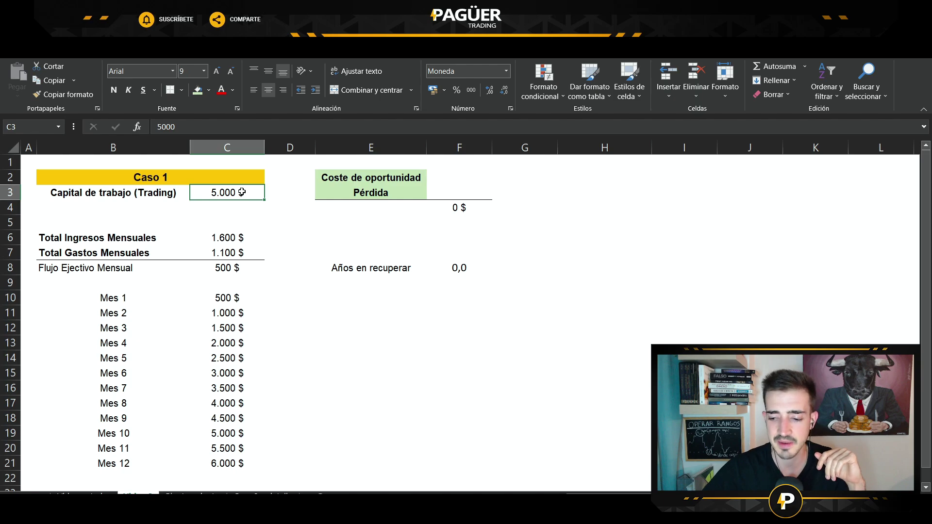
{"action": "key", "text": "Delete"}
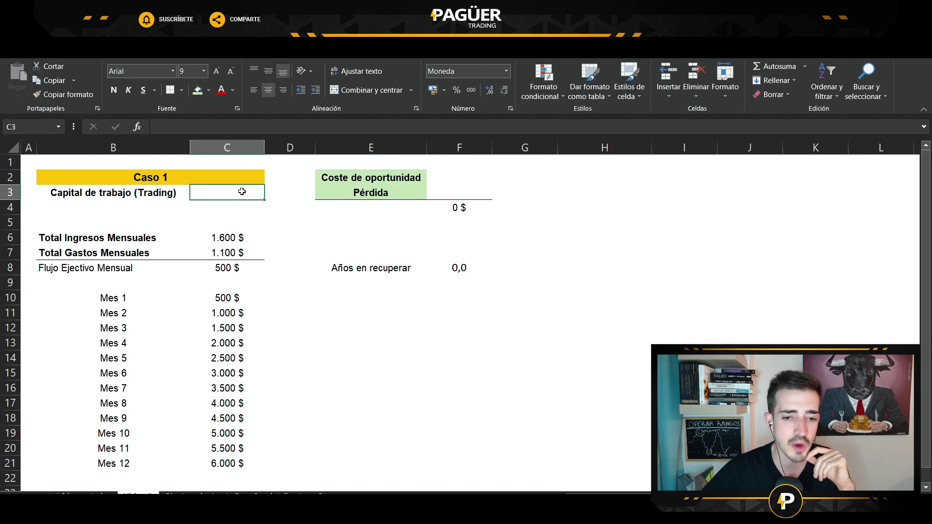
{"action": "left_click", "coordinate": [228, 239]}
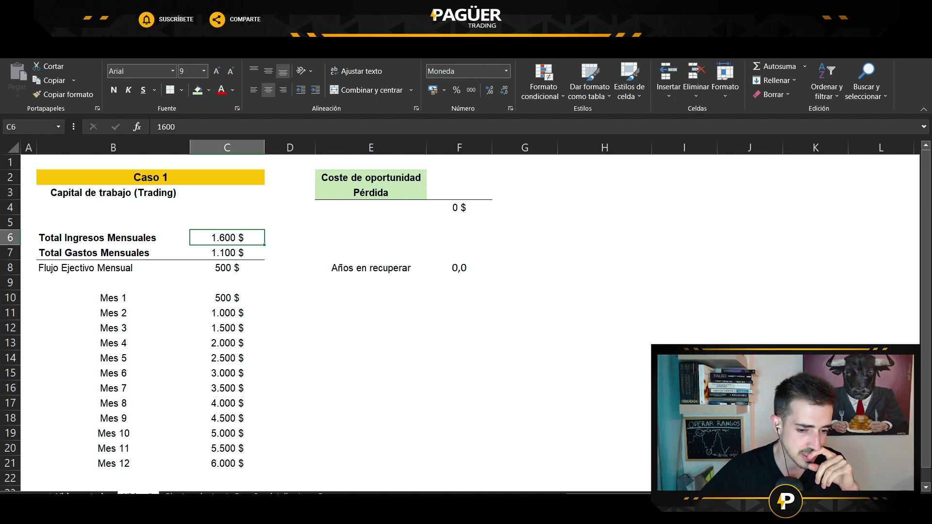
{"action": "left_click", "coordinate": [83, 494]}
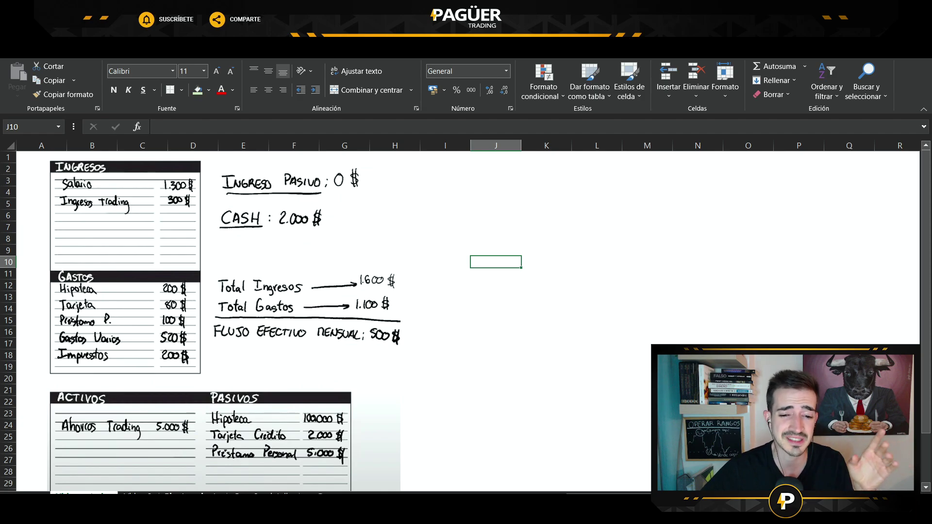
{"action": "left_click", "coordinate": [179, 493]}
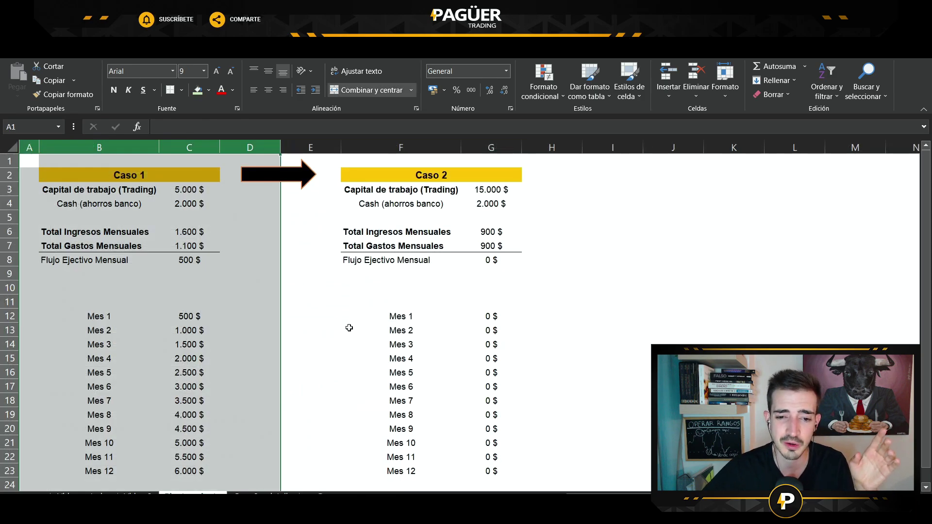
{"action": "key", "text": "ctrl+Page_Up"}
{"action": "left_click", "coordinate": [349, 343]}
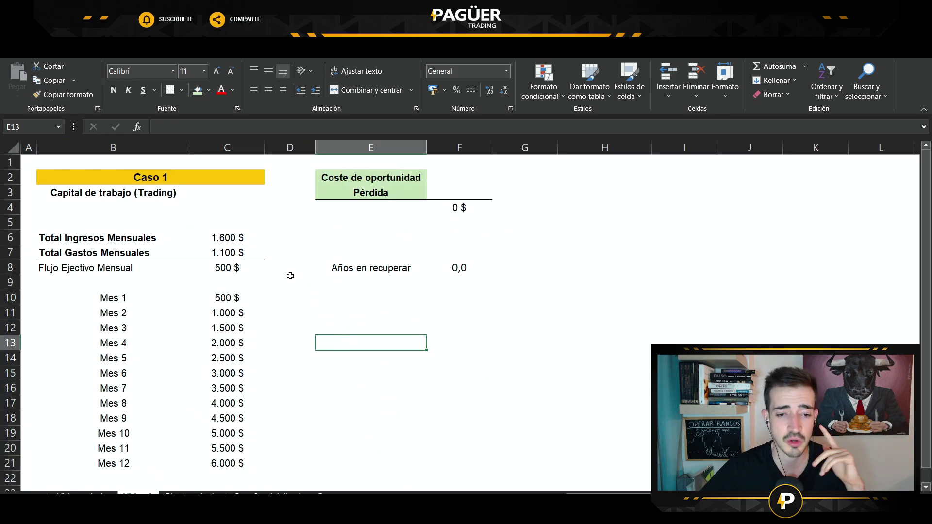
Step: Enter 5000 as the Pérdida amount under Coste de oportunidad in Caso 1
{"action": "left_click", "coordinate": [229, 192]}
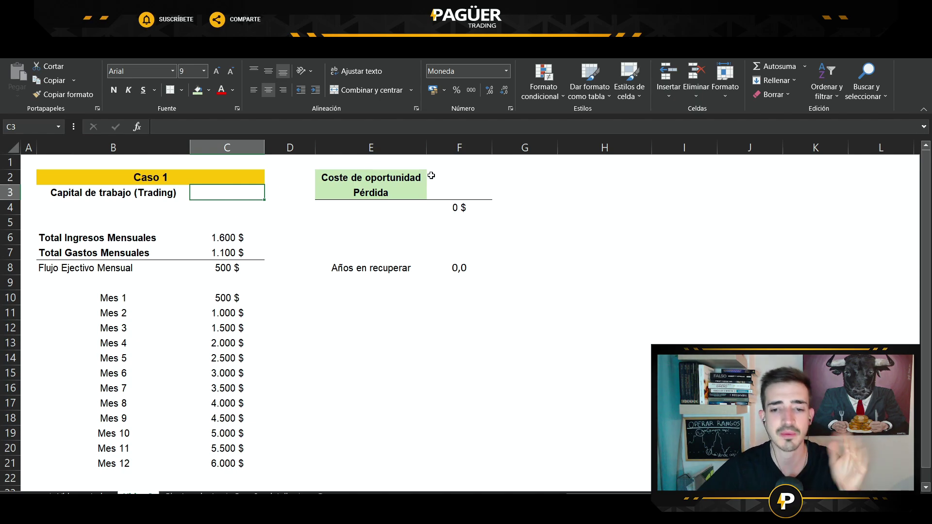
{"action": "left_click", "coordinate": [459, 192]}
{"action": "type", "text": "5000"}
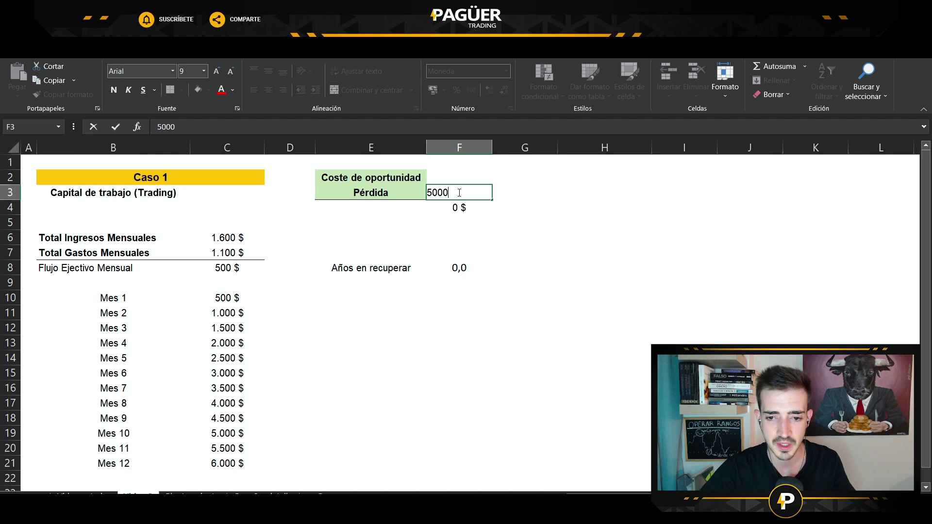
{"action": "key", "text": "Return"}
{"action": "left_click", "coordinate": [554, 265]}
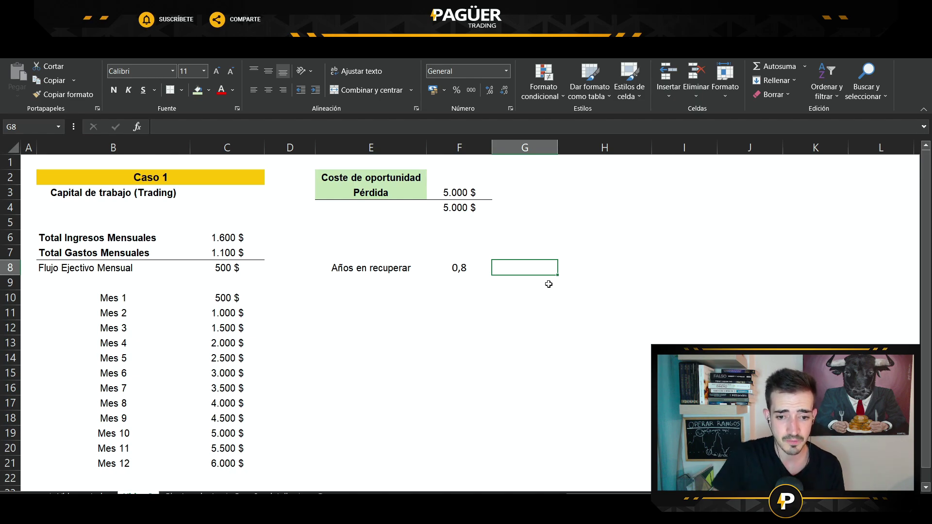
{"action": "left_click", "coordinate": [466, 267]}
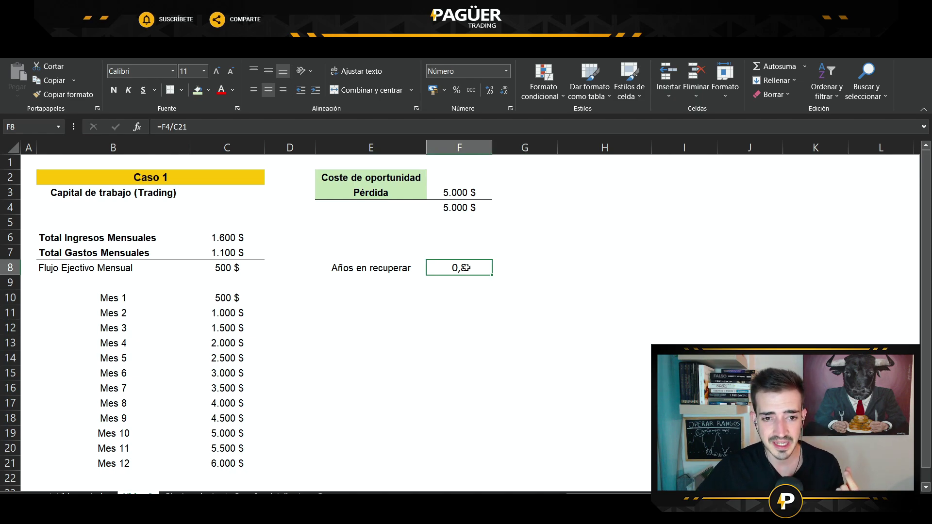
{"action": "left_click", "coordinate": [494, 306]}
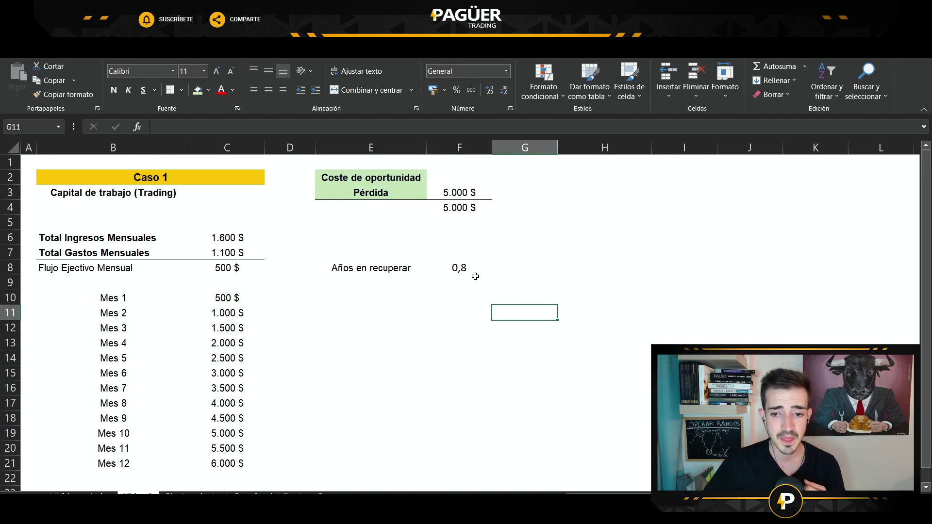
{"action": "left_click_drag", "start_coordinate": [451, 190], "coordinate": [459, 208]}
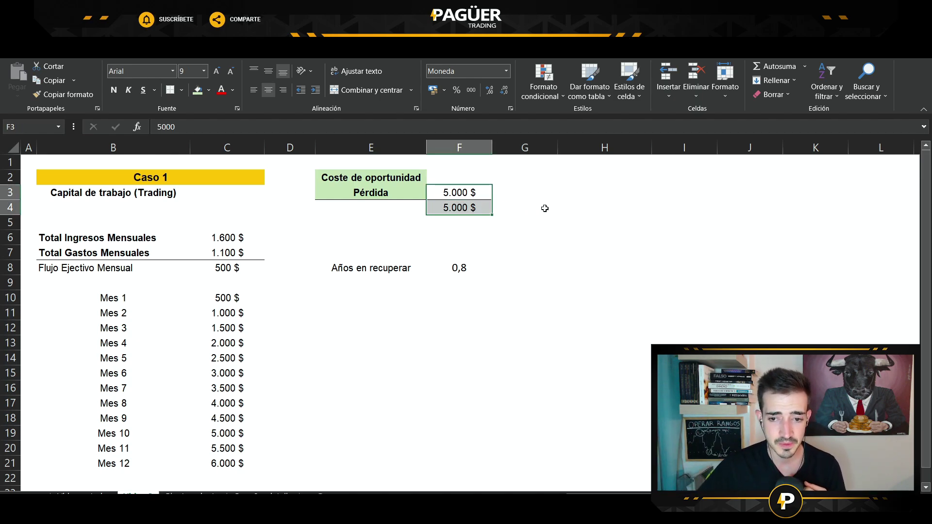
{"action": "left_click", "coordinate": [545, 208]}
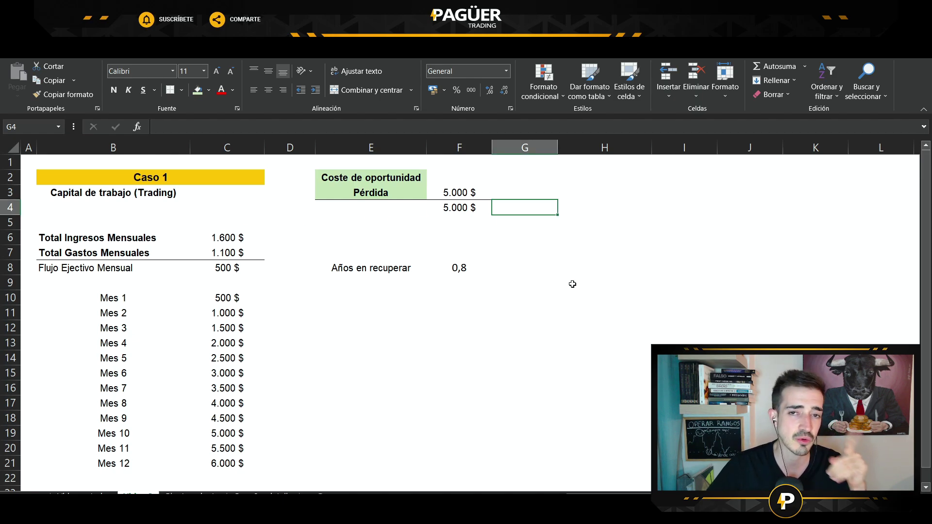
Step: Set Total Ingresos Mensuales in Caso 1 to 1300
{"action": "double_click", "coordinate": [226, 237]}
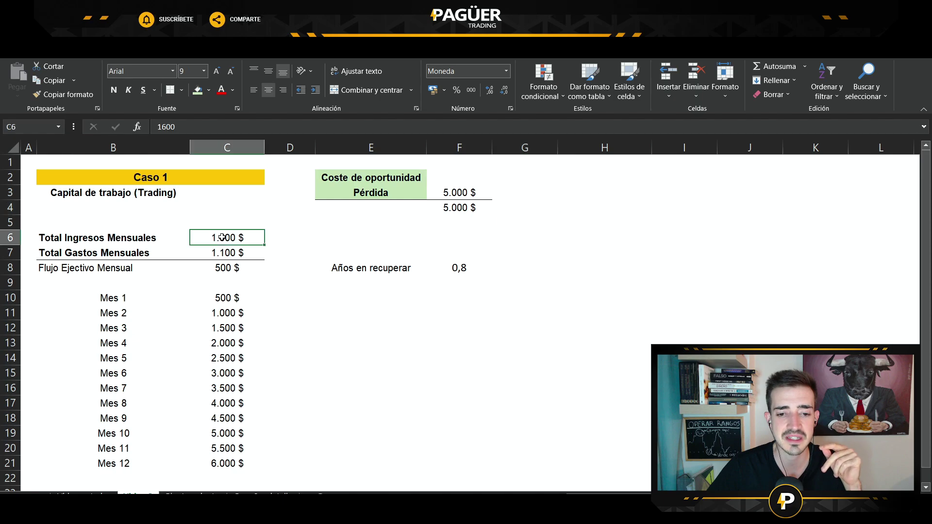
{"action": "key", "text": "BackSpace"}
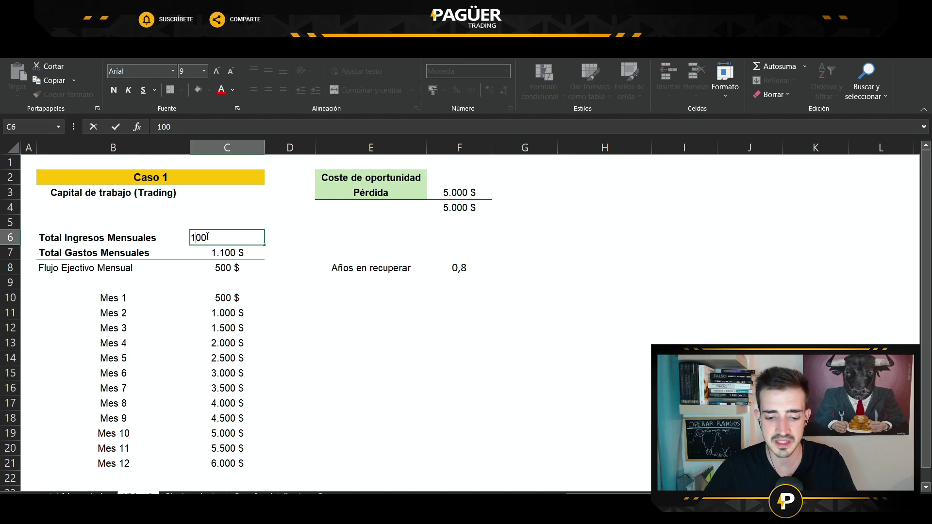
{"action": "type", "text": "3"}
{"action": "key", "text": "Return"}
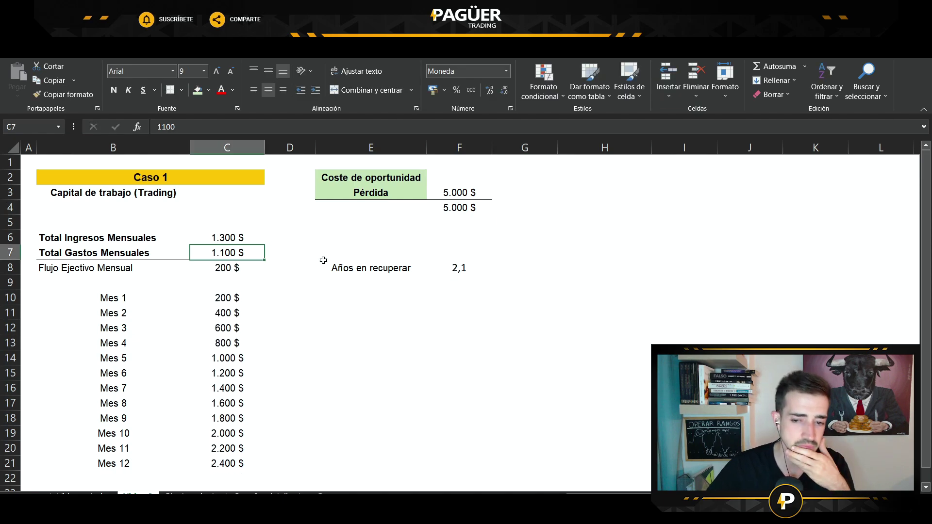
Step: Examine the recalculated Mes 1 to Mes 12 amounts, the Flujo Ejectivo Mensual formula and the empty working capital cell
{"action": "left_click", "coordinate": [403, 310]}
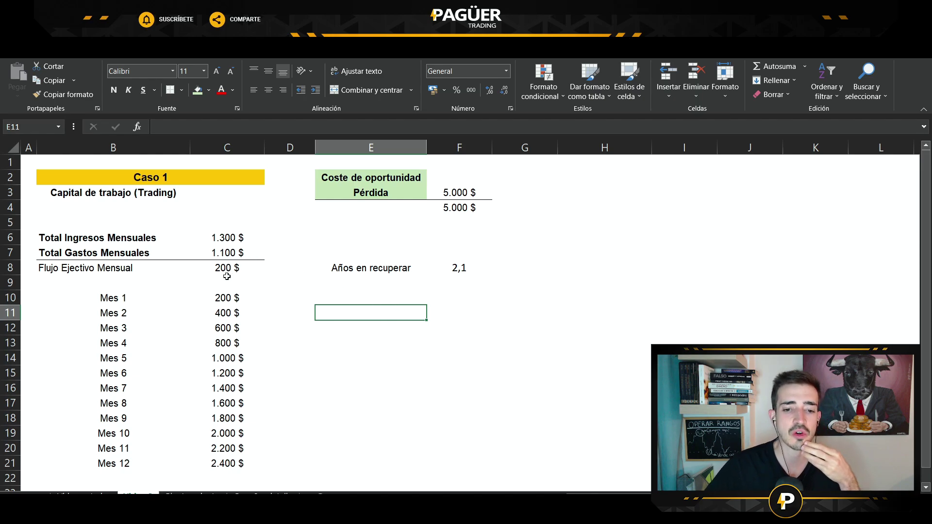
{"action": "left_click", "coordinate": [364, 362]}
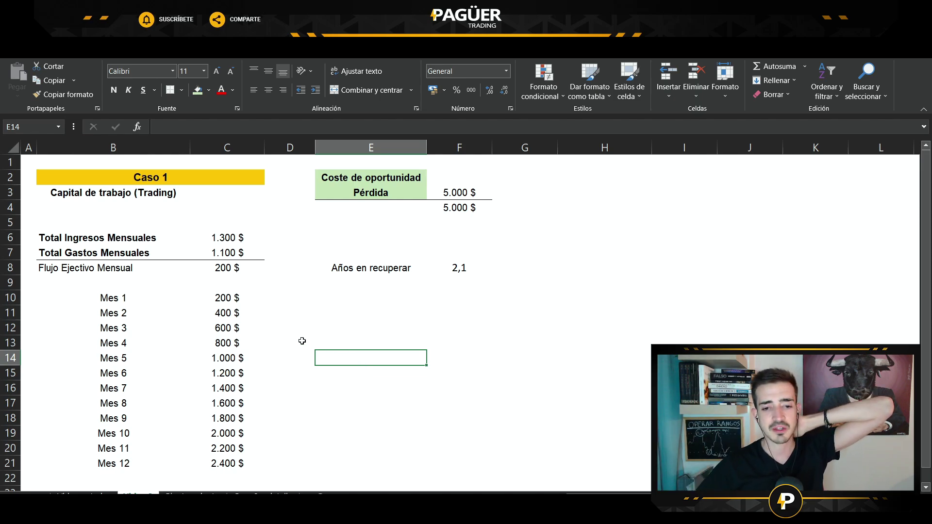
{"action": "left_click", "coordinate": [230, 298]}
{"action": "left_click_drag", "start_coordinate": [230, 297], "coordinate": [227, 464]}
{"action": "left_click", "coordinate": [266, 455]}
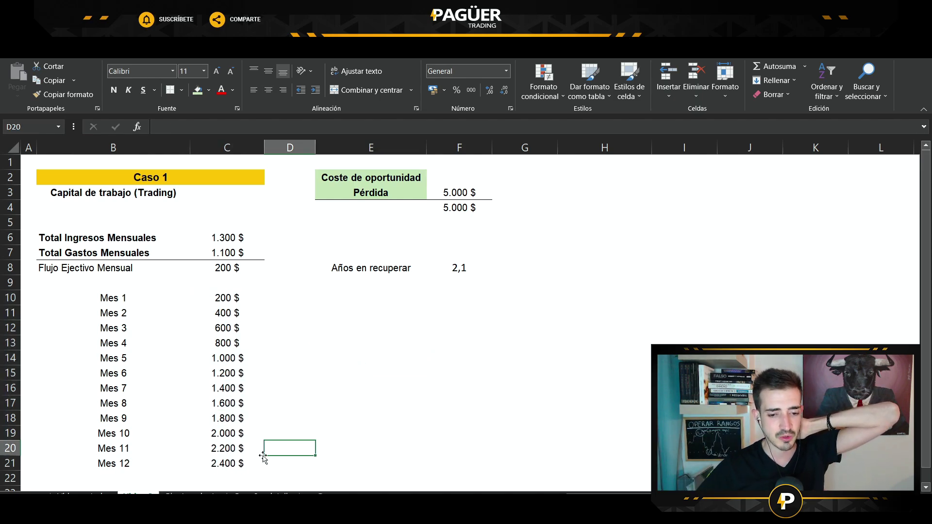
{"action": "left_click", "coordinate": [263, 460]}
{"action": "left_click", "coordinate": [479, 371]}
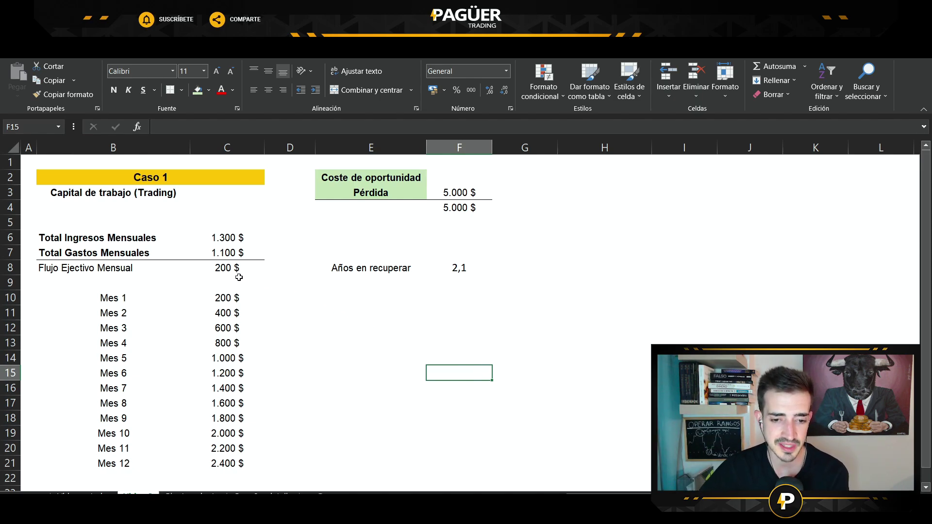
{"action": "left_click", "coordinate": [222, 268]}
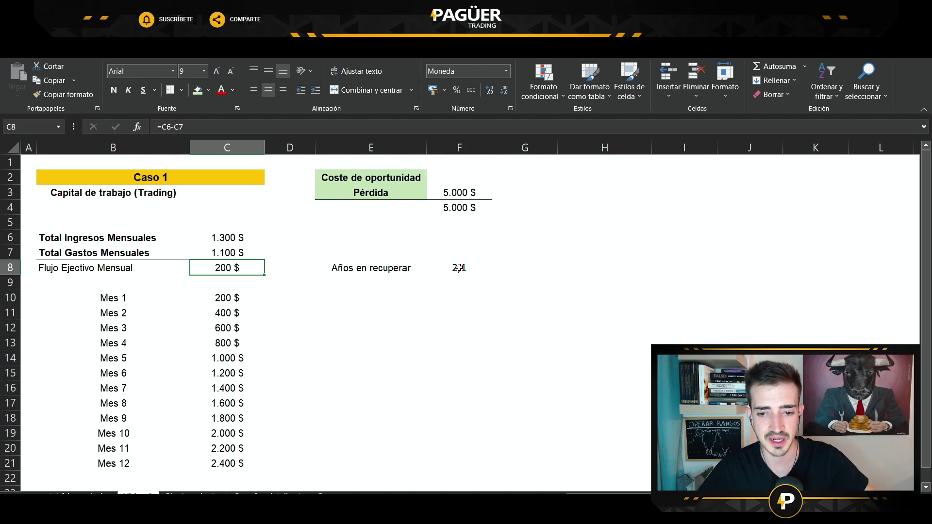
{"action": "left_click", "coordinate": [236, 196]}
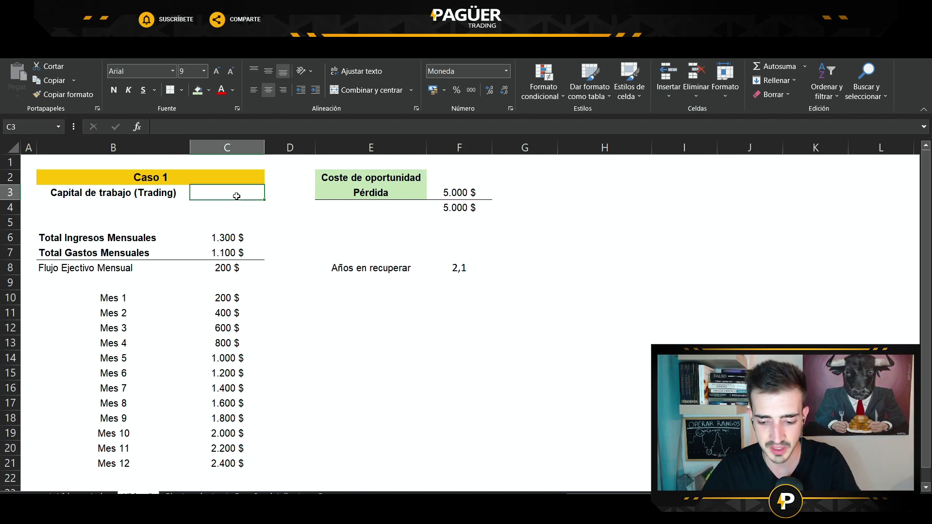
Step: Enter 5000 as the Capital de trabajo (Trading) amount in Caso 1 and check the Total Ingresos Mensuales entry without changing it
{"action": "type", "text": "5.00"}
{"action": "type", "text": "000"}
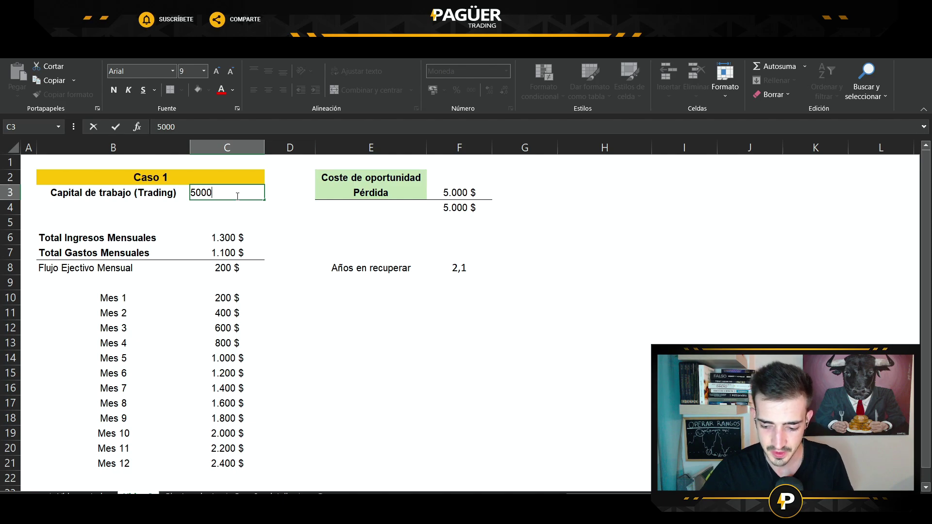
{"action": "key", "text": "Return"}
{"action": "left_click", "coordinate": [221, 237]}
{"action": "double_click", "coordinate": [221, 237]}
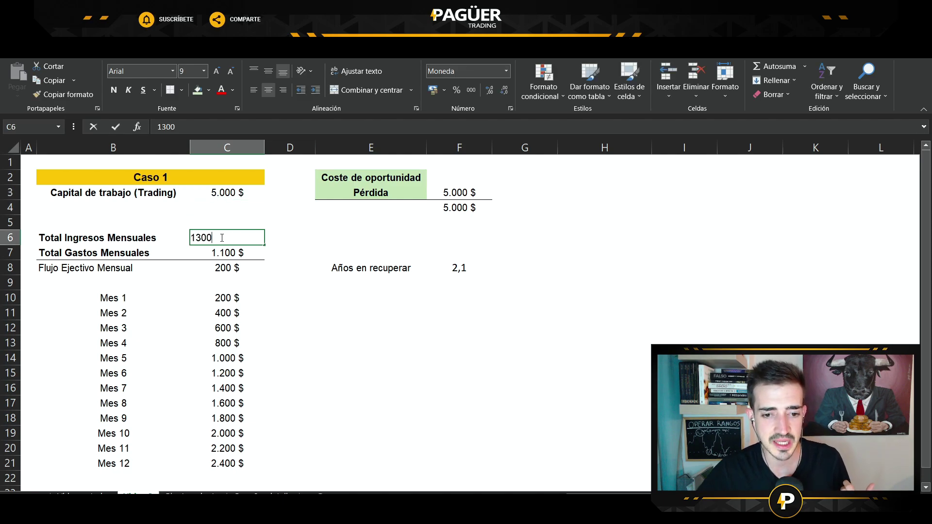
{"action": "left_click", "coordinate": [281, 216]}
Step: Clear the re-entered Capital de trabajo (Trading) amount in Caso 1
{"action": "left_click", "coordinate": [239, 192]}
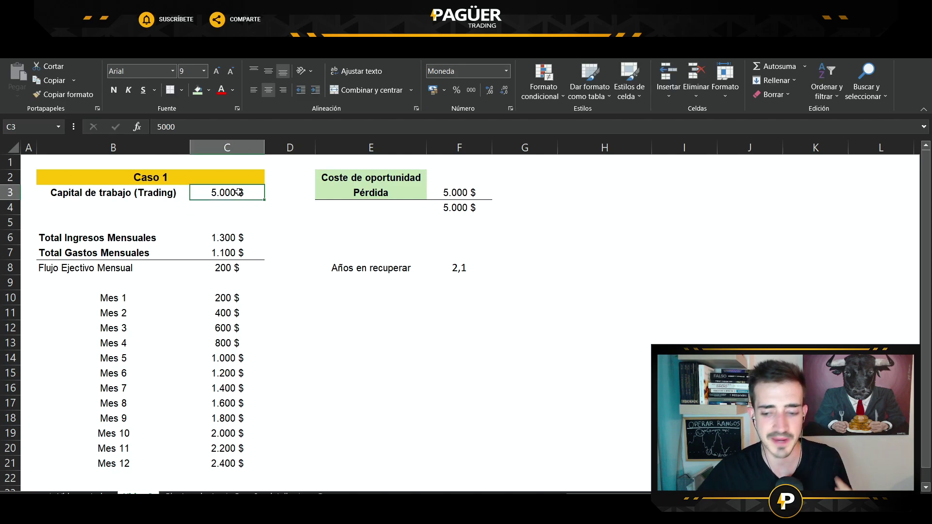
{"action": "key", "text": "Delete"}
{"action": "left_click", "coordinate": [528, 344]}
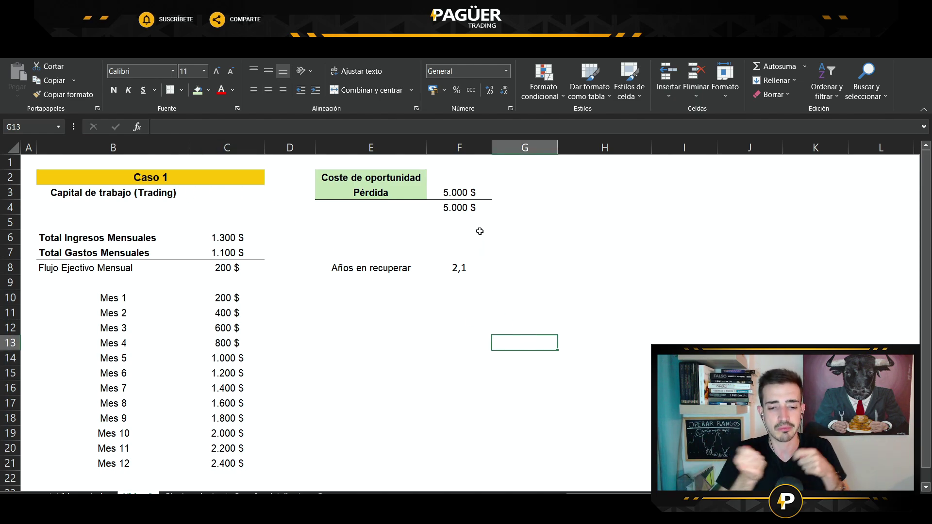
Step: Examine the accumulated Mes 1 to Mes 12 amounts and their formulas, comparing them with the total below Pérdida
{"action": "left_click", "coordinate": [236, 297]}
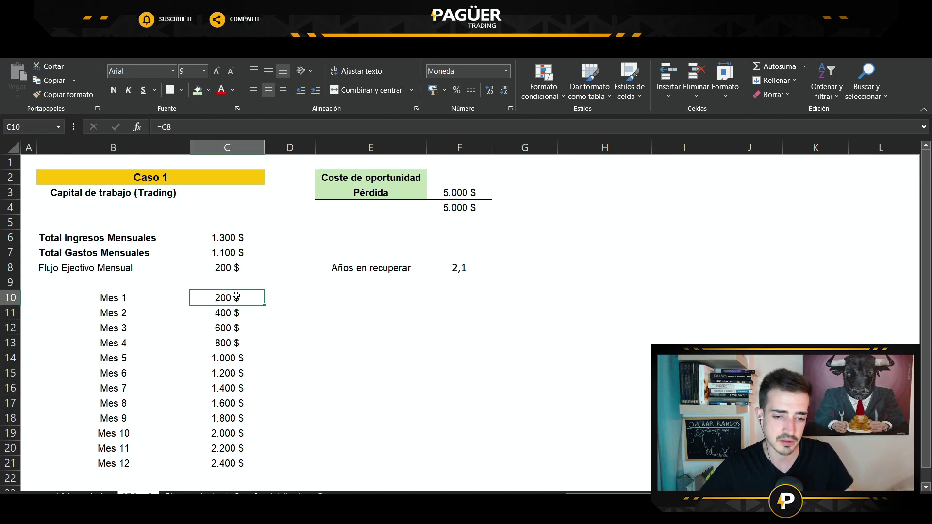
{"action": "key", "text": "Right"}
{"action": "key", "text": "Down"}
{"action": "key", "text": "Down"}
{"action": "key", "text": "Down"}
{"action": "left_click", "coordinate": [230, 313]}
{"action": "key", "text": "Right"}
{"action": "key", "text": "Down"}
{"action": "key", "text": "Down"}
{"action": "left_click", "coordinate": [242, 328]}
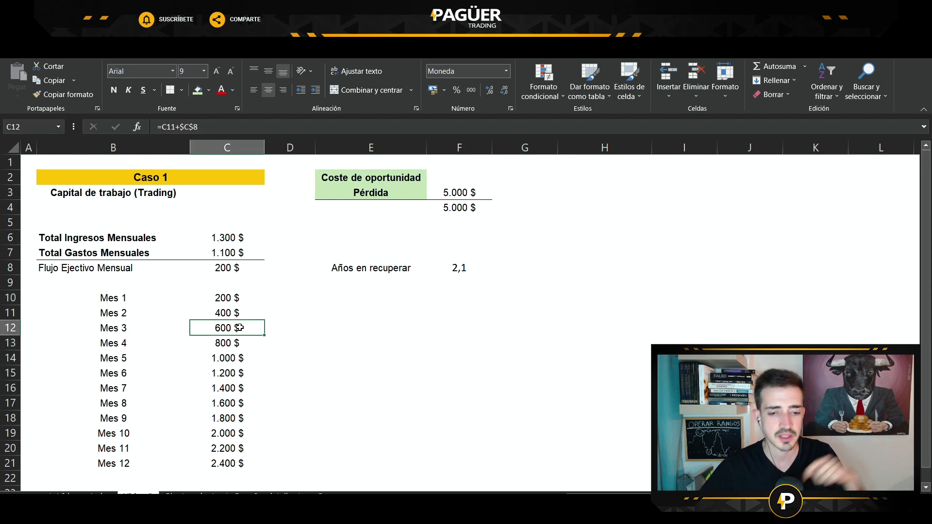
{"action": "key", "text": "Right"}
{"action": "key", "text": "Down"}
{"action": "key", "text": "Down"}
{"action": "key", "text": "Down"}
{"action": "key", "text": "Down"}
{"action": "left_click_drag", "start_coordinate": [221, 298], "coordinate": [229, 464]}
{"action": "left_click", "coordinate": [327, 389]}
{"action": "left_click", "coordinate": [443, 208]}
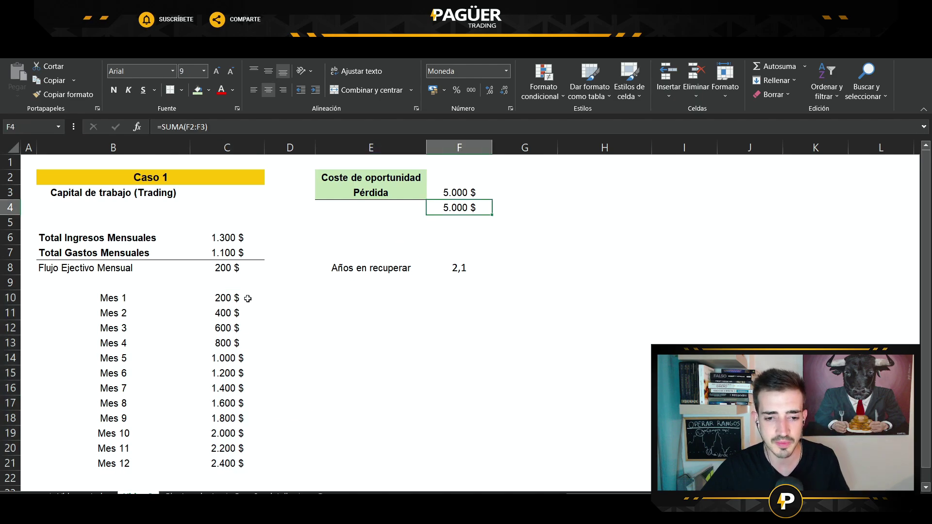
{"action": "left_click_drag", "start_coordinate": [248, 299], "coordinate": [228, 461]}
{"action": "left_click", "coordinate": [365, 429]}
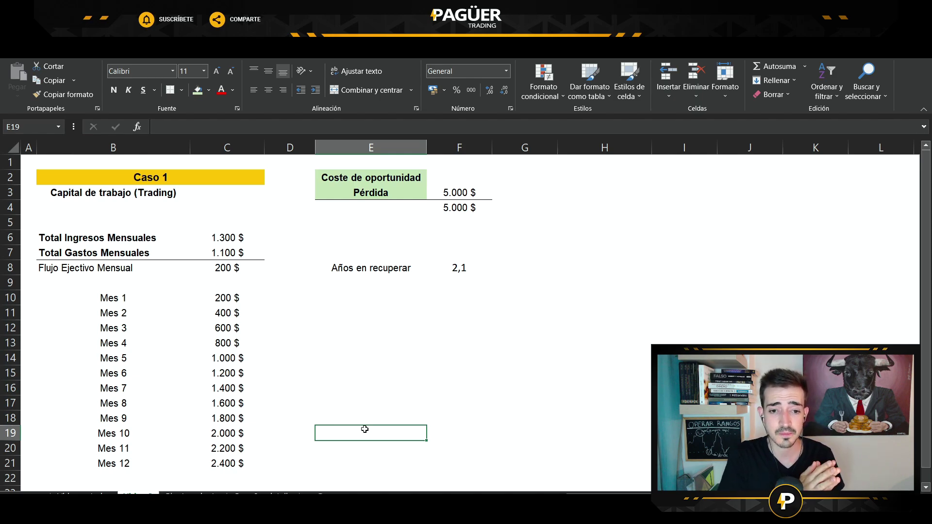
{"action": "left_click", "coordinate": [582, 222]}
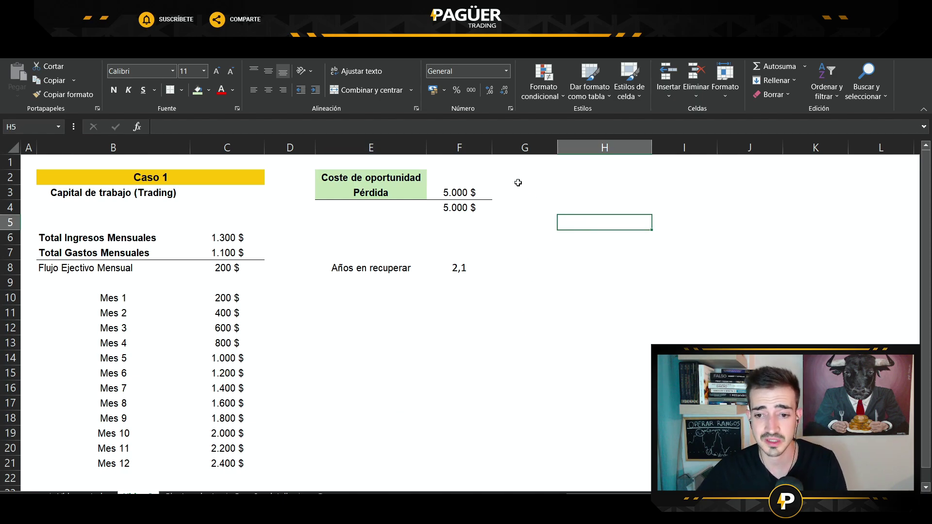
{"action": "left_click", "coordinate": [471, 178]}
{"action": "type", "text": "="}
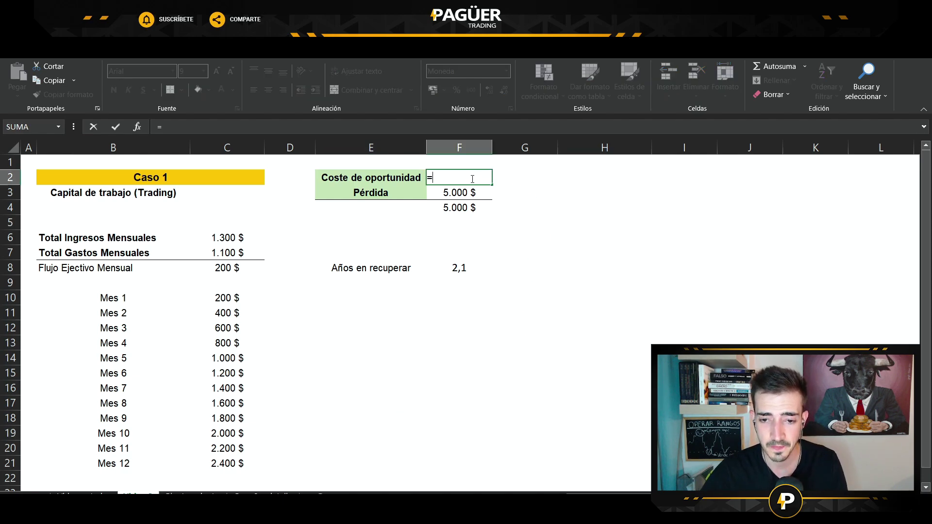
{"action": "left_click", "coordinate": [555, 202]}
{"action": "key", "text": "Escape"}
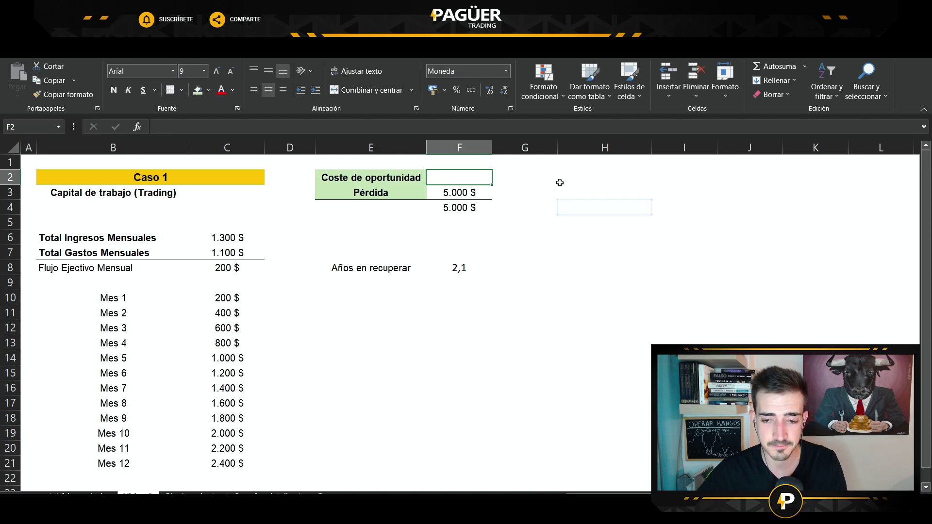
Step: Calculate two years of lost 300 monthly income in H2 with the formula =300*12*2
{"action": "left_click", "coordinate": [563, 180]}
{"action": "type", "text": ")"}
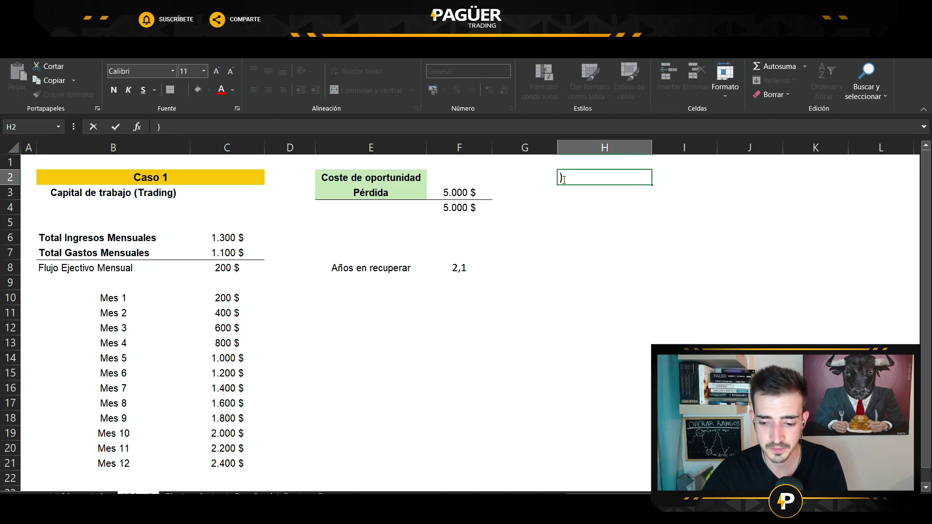
{"action": "key", "text": "BackSpace"}
{"action": "type", "text": "=300"}
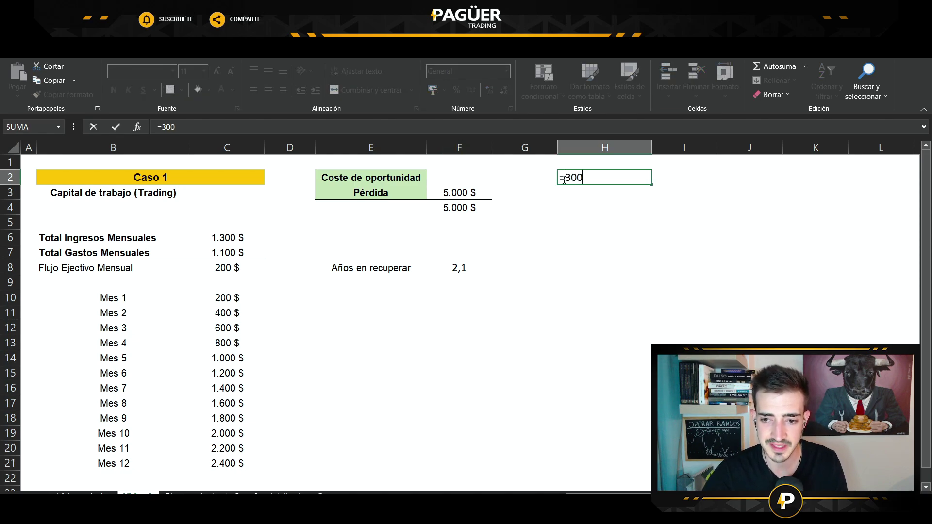
{"action": "type", "text": "*12"}
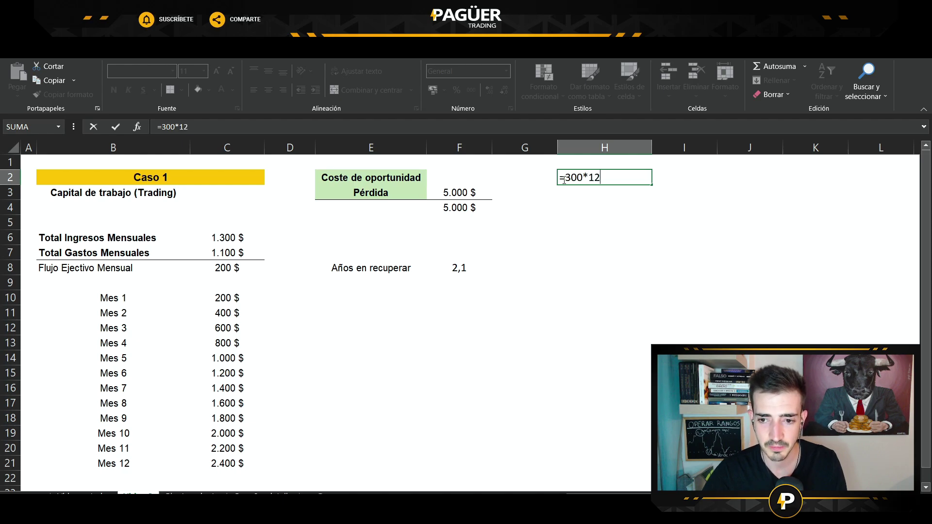
{"action": "type", "text": "*2"}
{"action": "key", "text": "Return"}
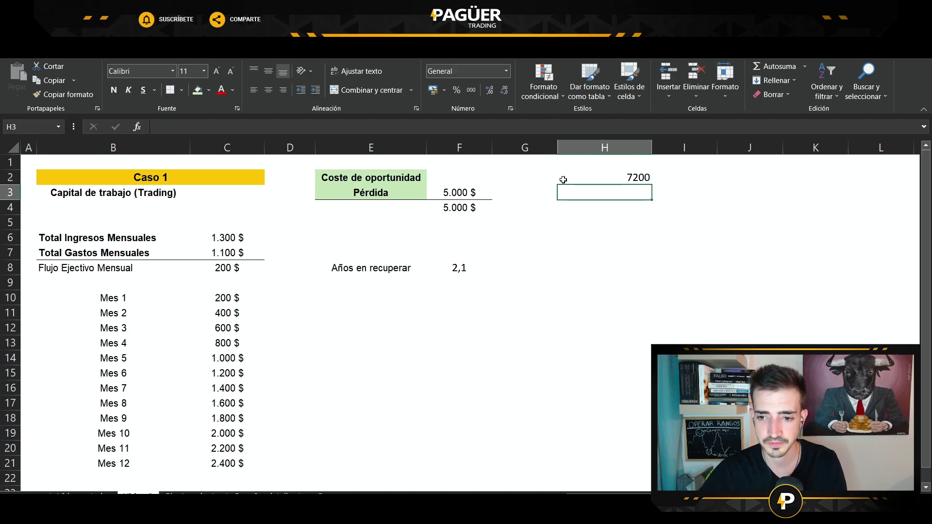
{"action": "left_click", "coordinate": [576, 175]}
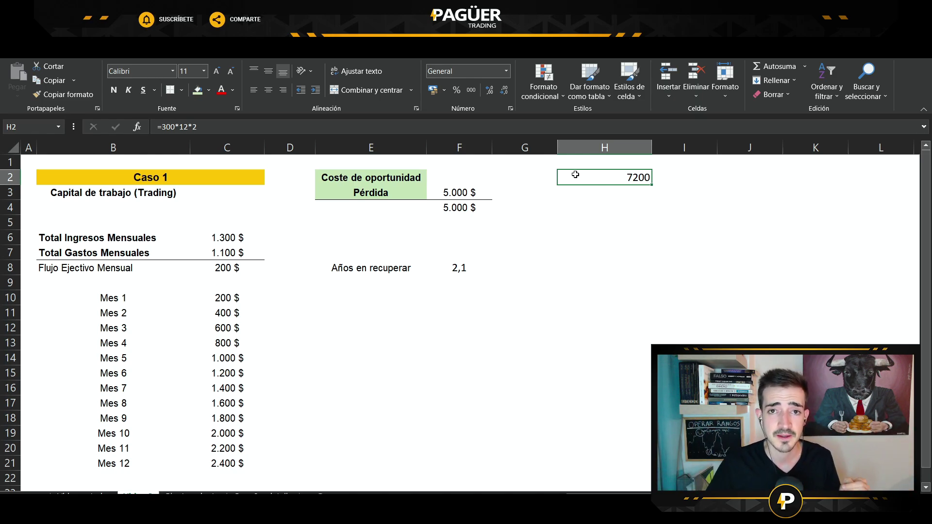
{"action": "left_click_drag", "start_coordinate": [575, 175], "coordinate": [615, 184]}
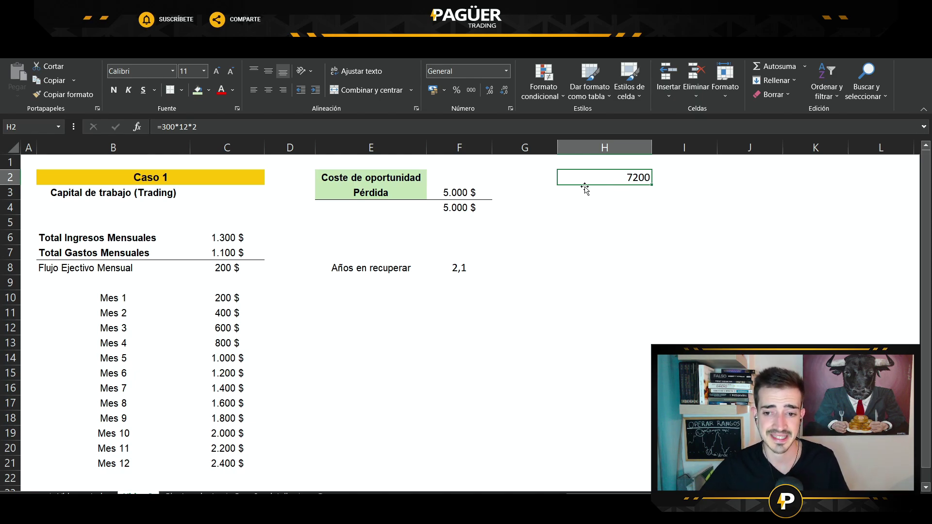
Step: Enter 7200 as the Coste de oportunidad amount in F2
{"action": "left_click", "coordinate": [479, 187]}
{"action": "left_click", "coordinate": [459, 178]}
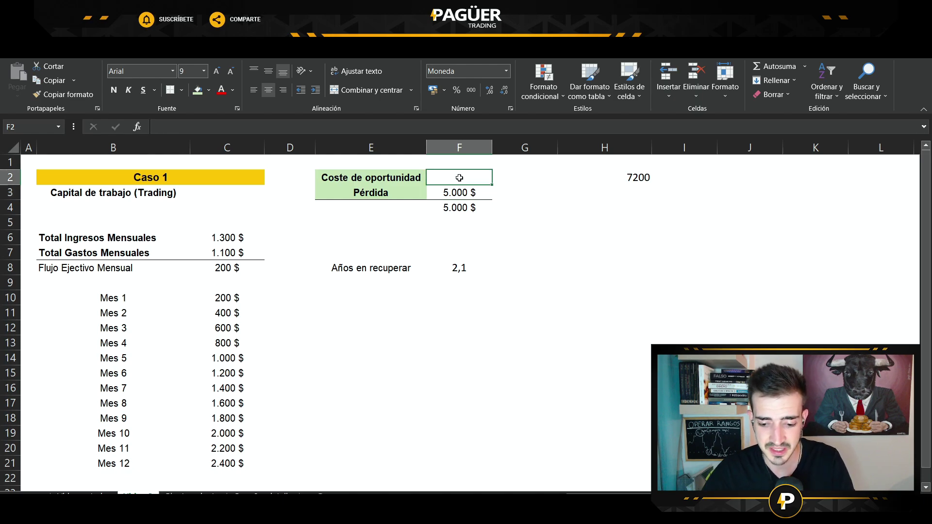
{"action": "type", "text": "7200"}
{"action": "key", "text": "Return"}
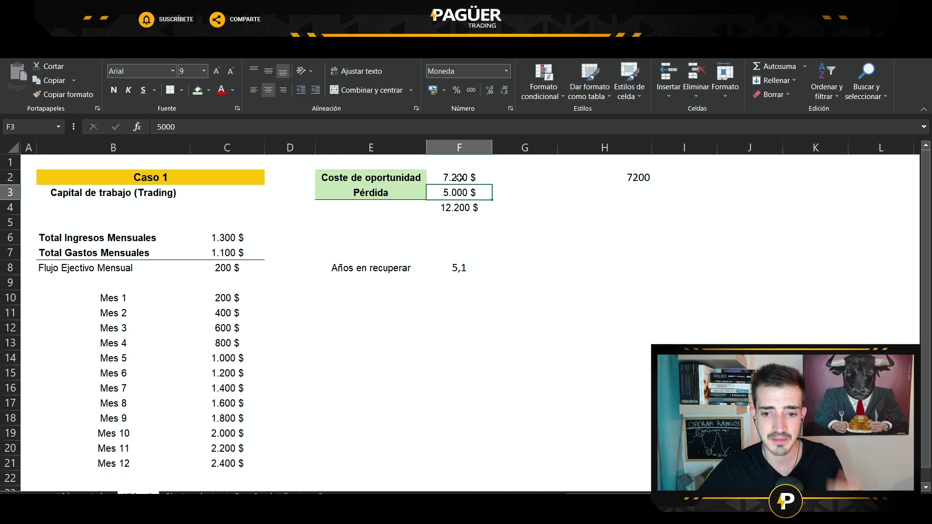
{"action": "left_click", "coordinate": [525, 263]}
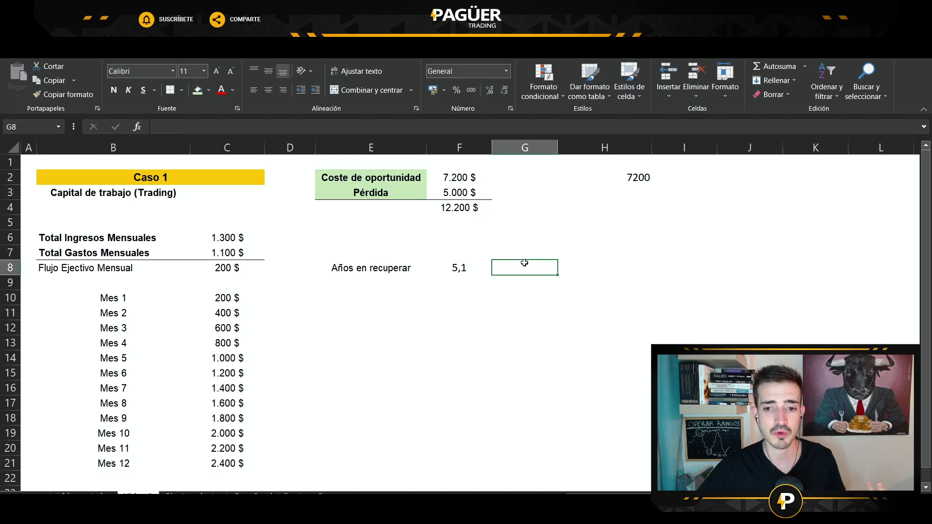
Step: Clear the Coste de oportunidad amount in F2 and review the Pérdida amount with its total
{"action": "left_click", "coordinate": [466, 178]}
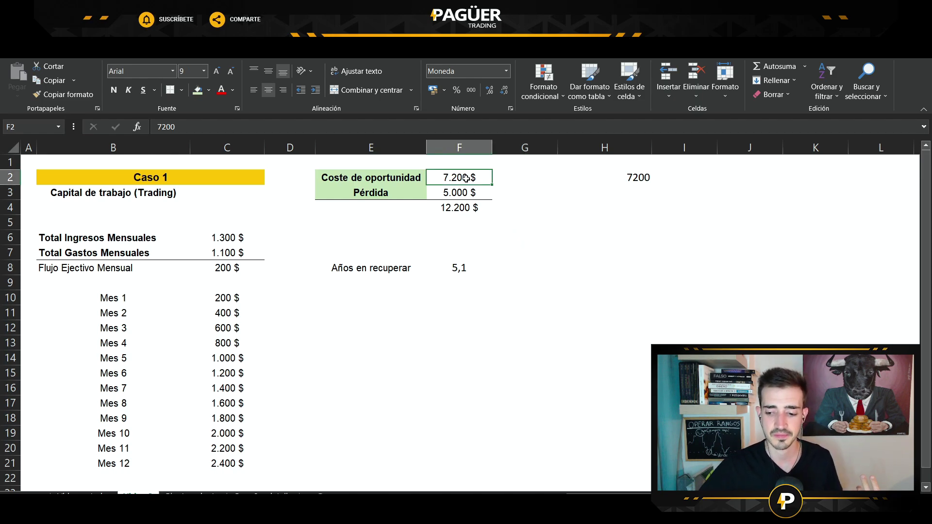
{"action": "key", "text": "Delete"}
{"action": "left_click", "coordinate": [534, 239]}
{"action": "left_click", "coordinate": [468, 204]}
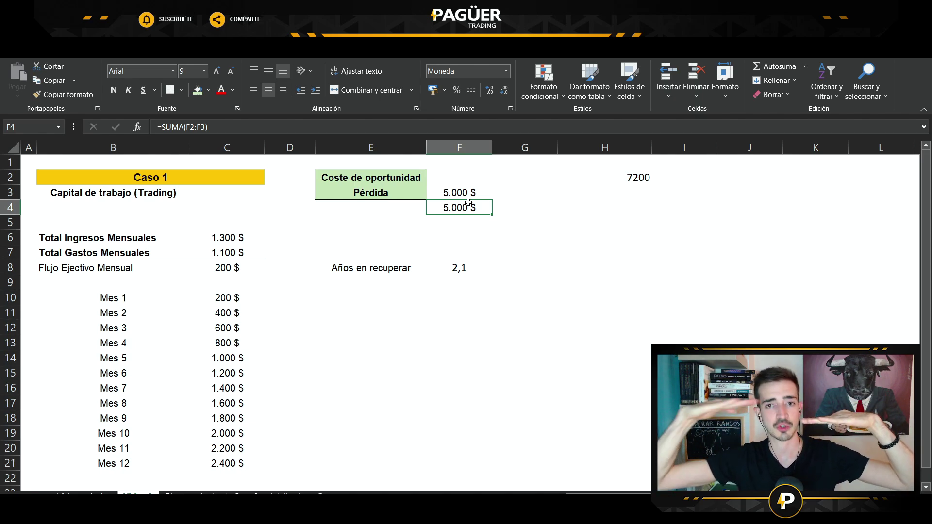
{"action": "left_click", "coordinate": [469, 192]}
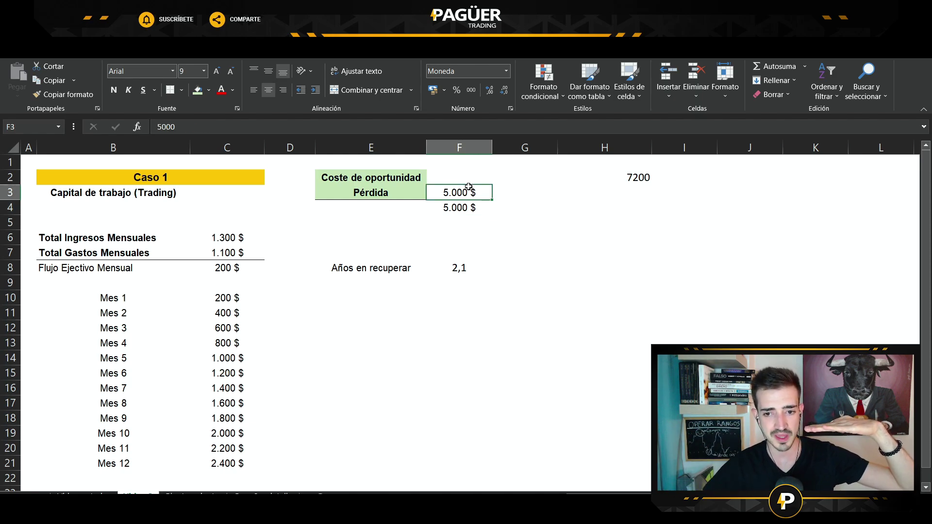
{"action": "left_click", "coordinate": [515, 253]}
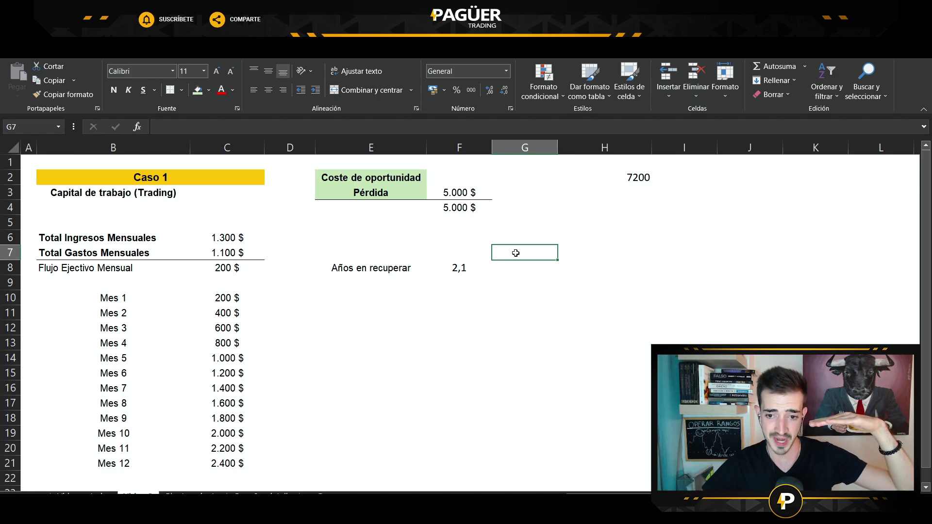
{"action": "left_click", "coordinate": [500, 227]}
{"action": "left_click_drag", "start_coordinate": [470, 194], "coordinate": [461, 208]}
{"action": "left_click", "coordinate": [525, 220]}
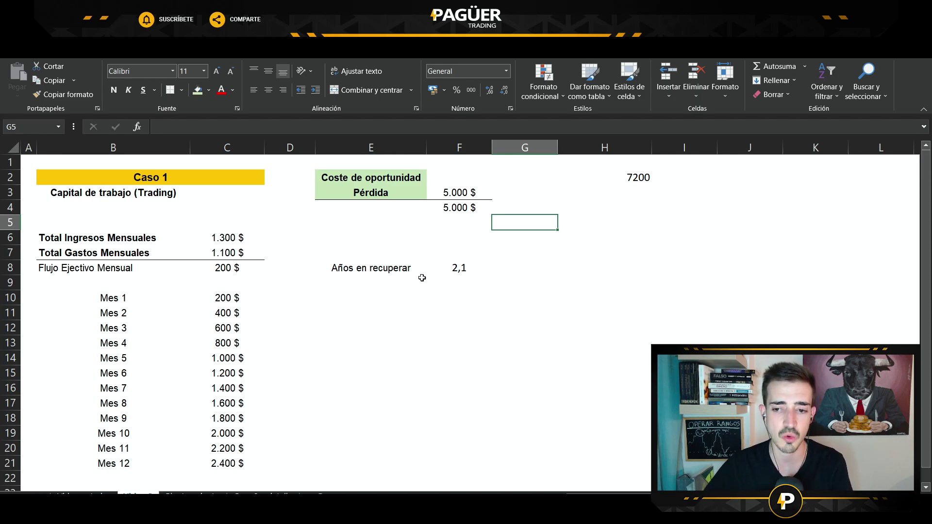
Step: Delete the auxiliary lost-income calculation from H2
{"action": "left_click", "coordinate": [529, 330]}
{"action": "left_click", "coordinate": [631, 177]}
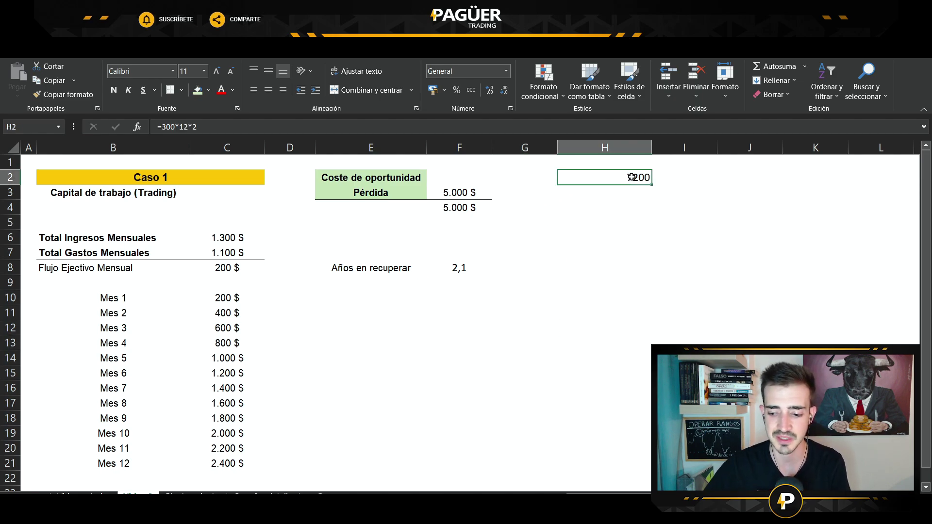
{"action": "key", "text": "Delete"}
{"action": "left_click", "coordinate": [554, 266]}
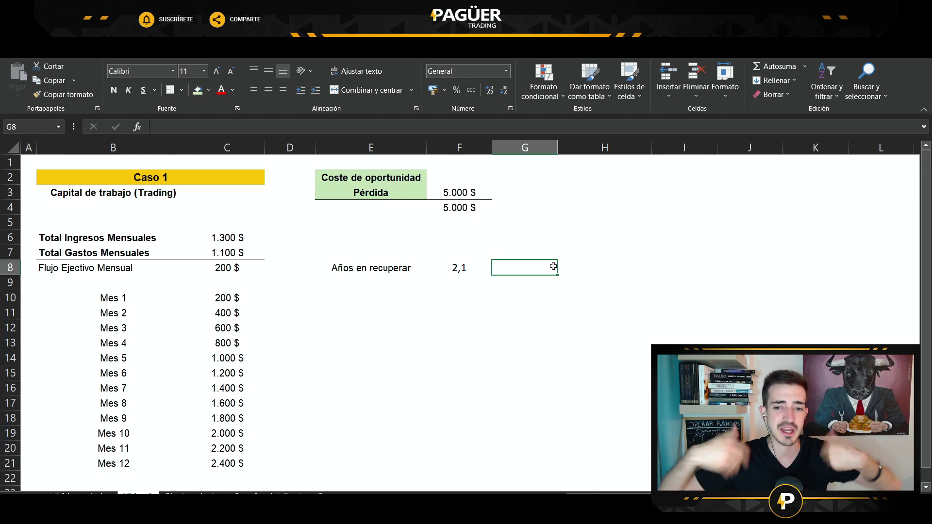
Step: Set Total Gastos Mensuales in Caso 1 to 1200 and review the recalculated cash flow, monthly amounts and Pérdida
{"action": "left_click", "coordinate": [229, 252]}
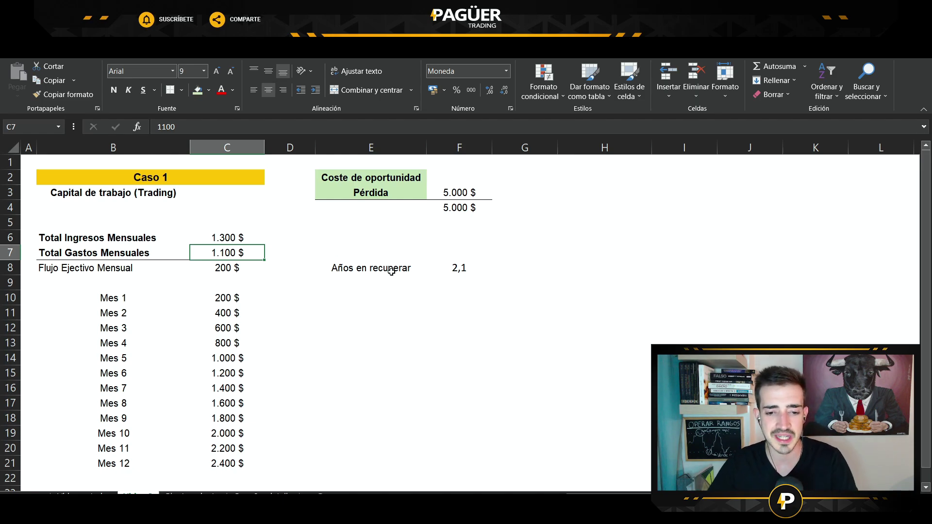
{"action": "key", "text": "F2"}
{"action": "key", "text": "BackSpace"}
{"action": "key", "text": "BackSpace"}
{"action": "key", "text": "BackSpace"}
{"action": "type", "text": "200"}
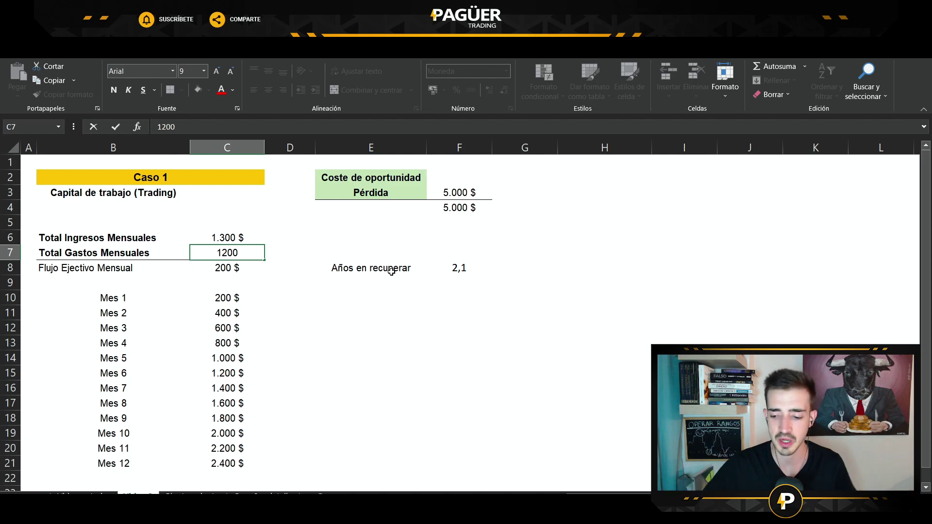
{"action": "key", "text": "Return"}
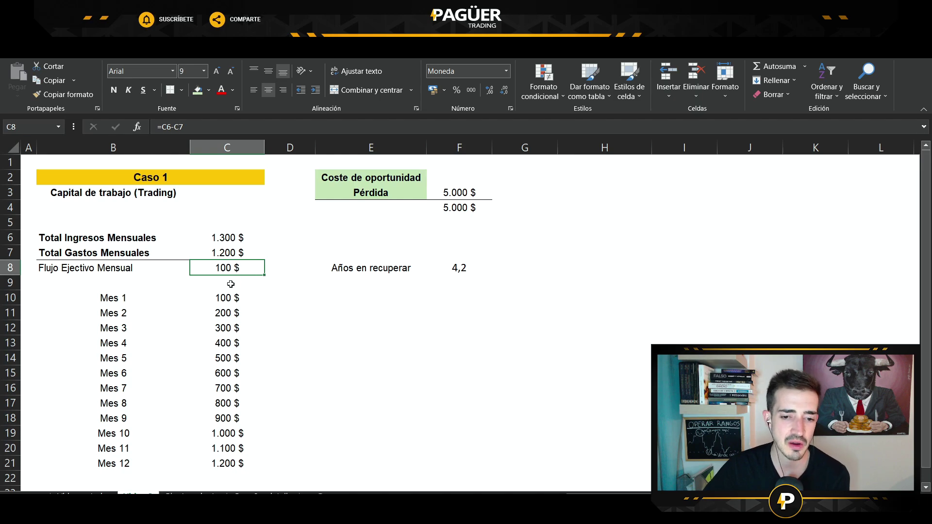
{"action": "left_click_drag", "start_coordinate": [227, 268], "coordinate": [246, 460]}
{"action": "left_click", "coordinate": [343, 418]}
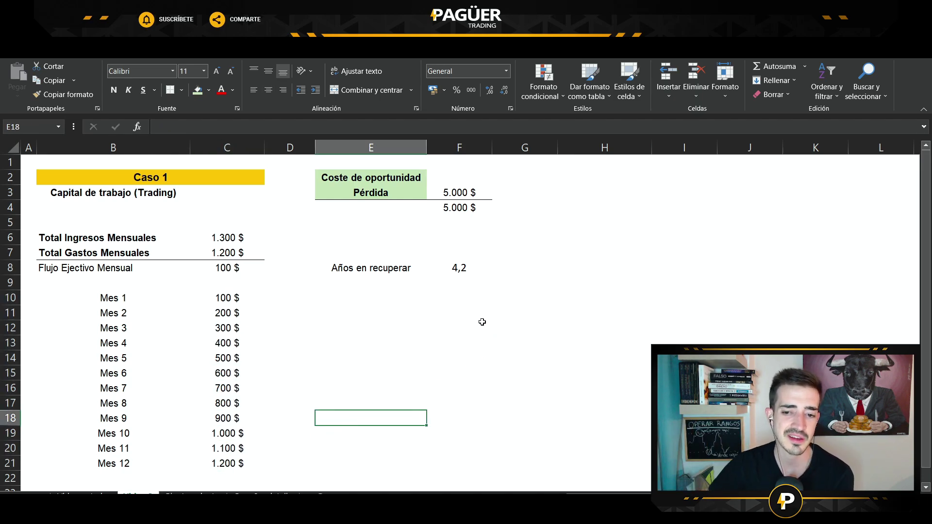
{"action": "left_click", "coordinate": [452, 196]}
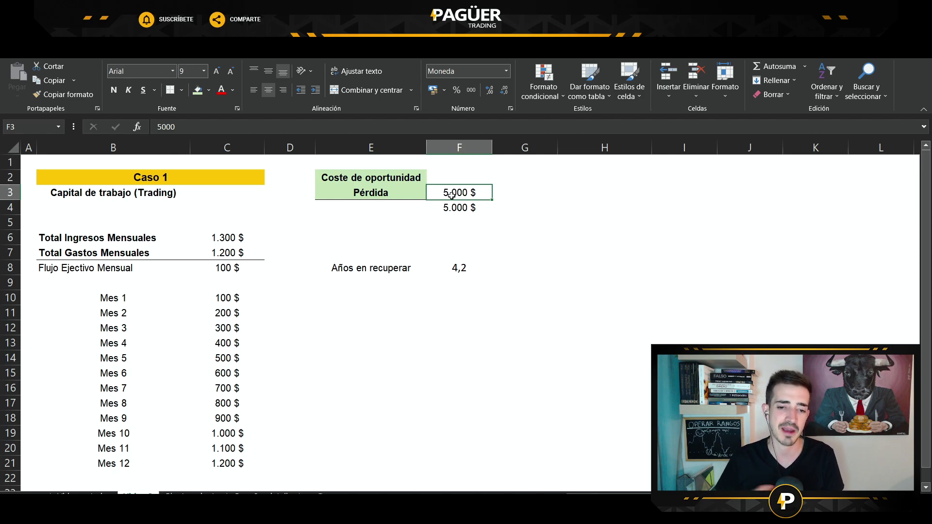
{"action": "left_click", "coordinate": [221, 255]}
{"action": "left_click", "coordinate": [368, 324]}
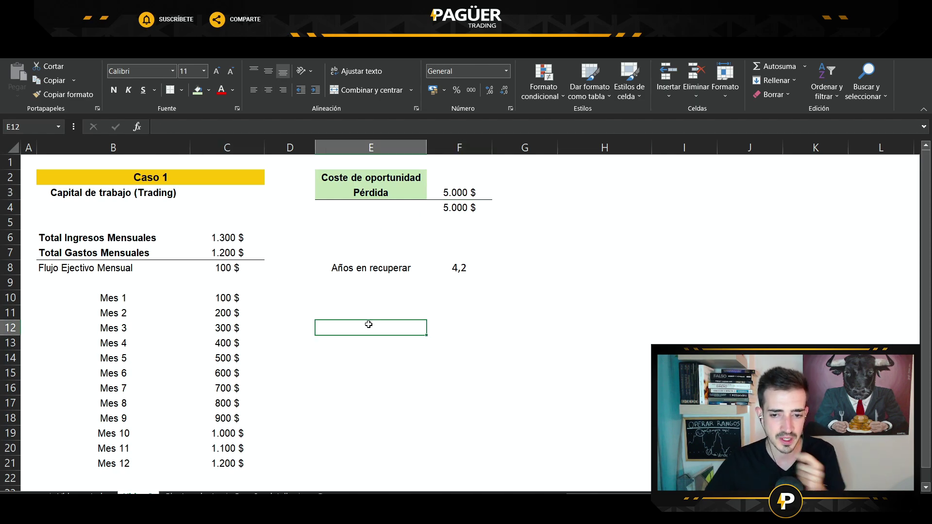